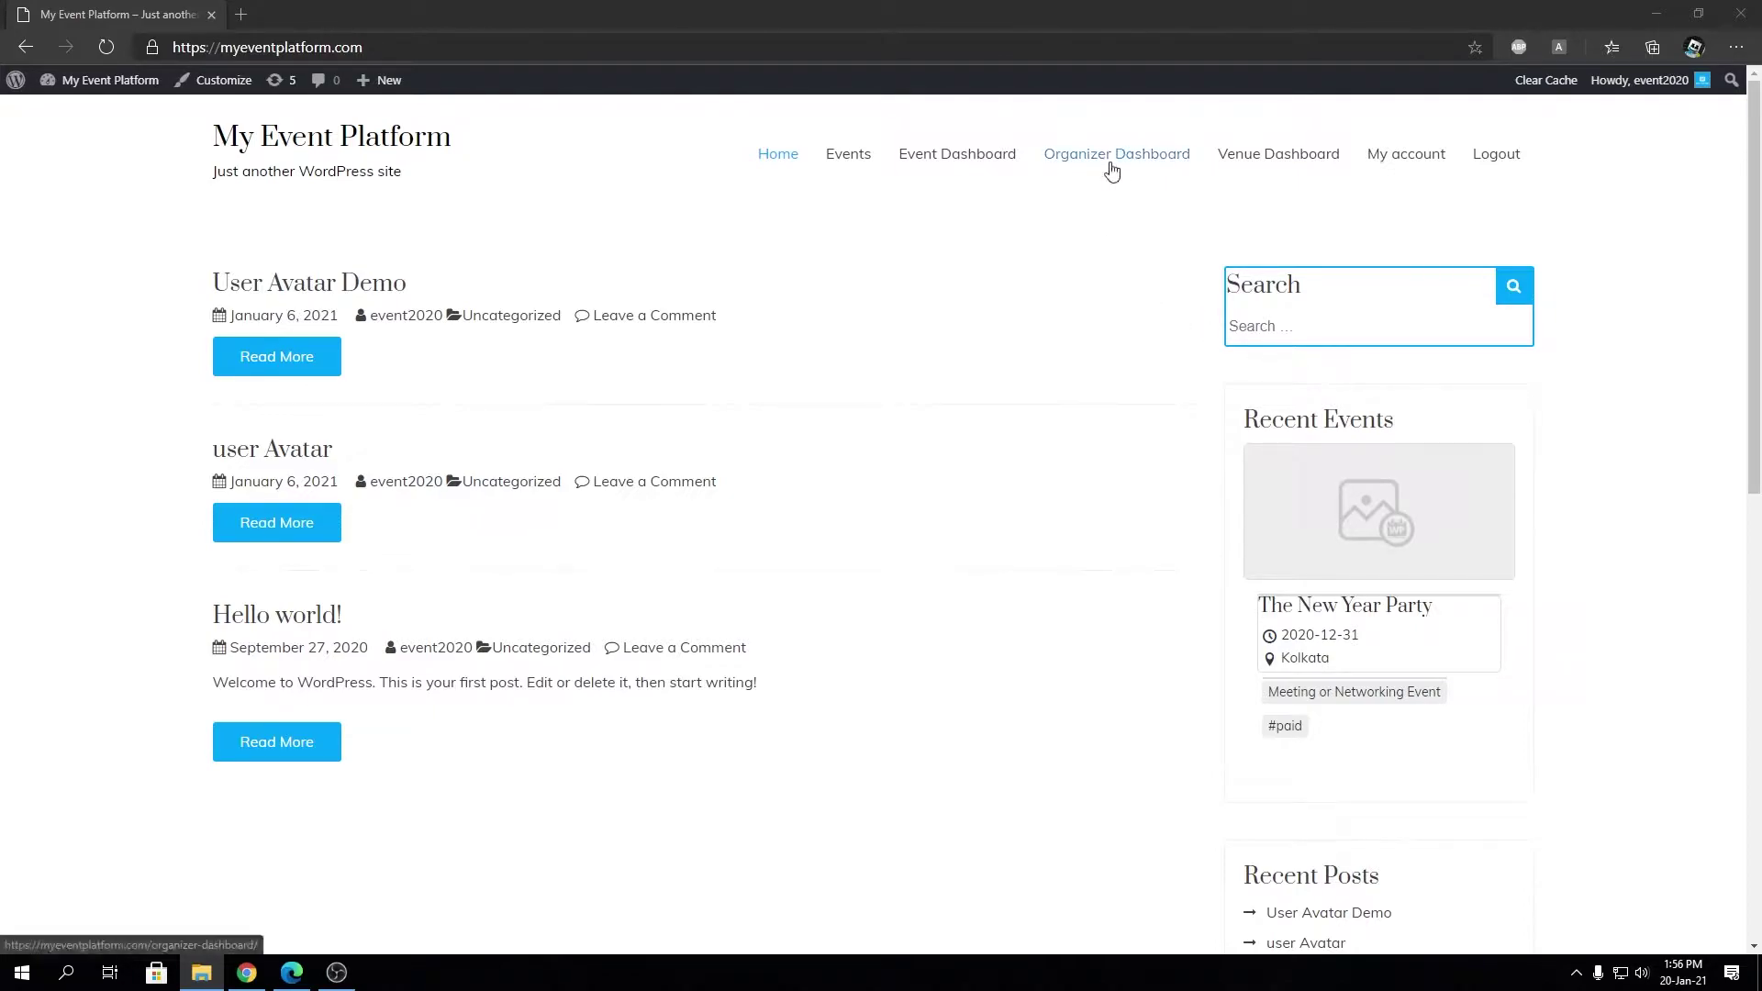
- Go to the Organizer Dashboard page from the home page's top navigation menu
click(1112, 166)
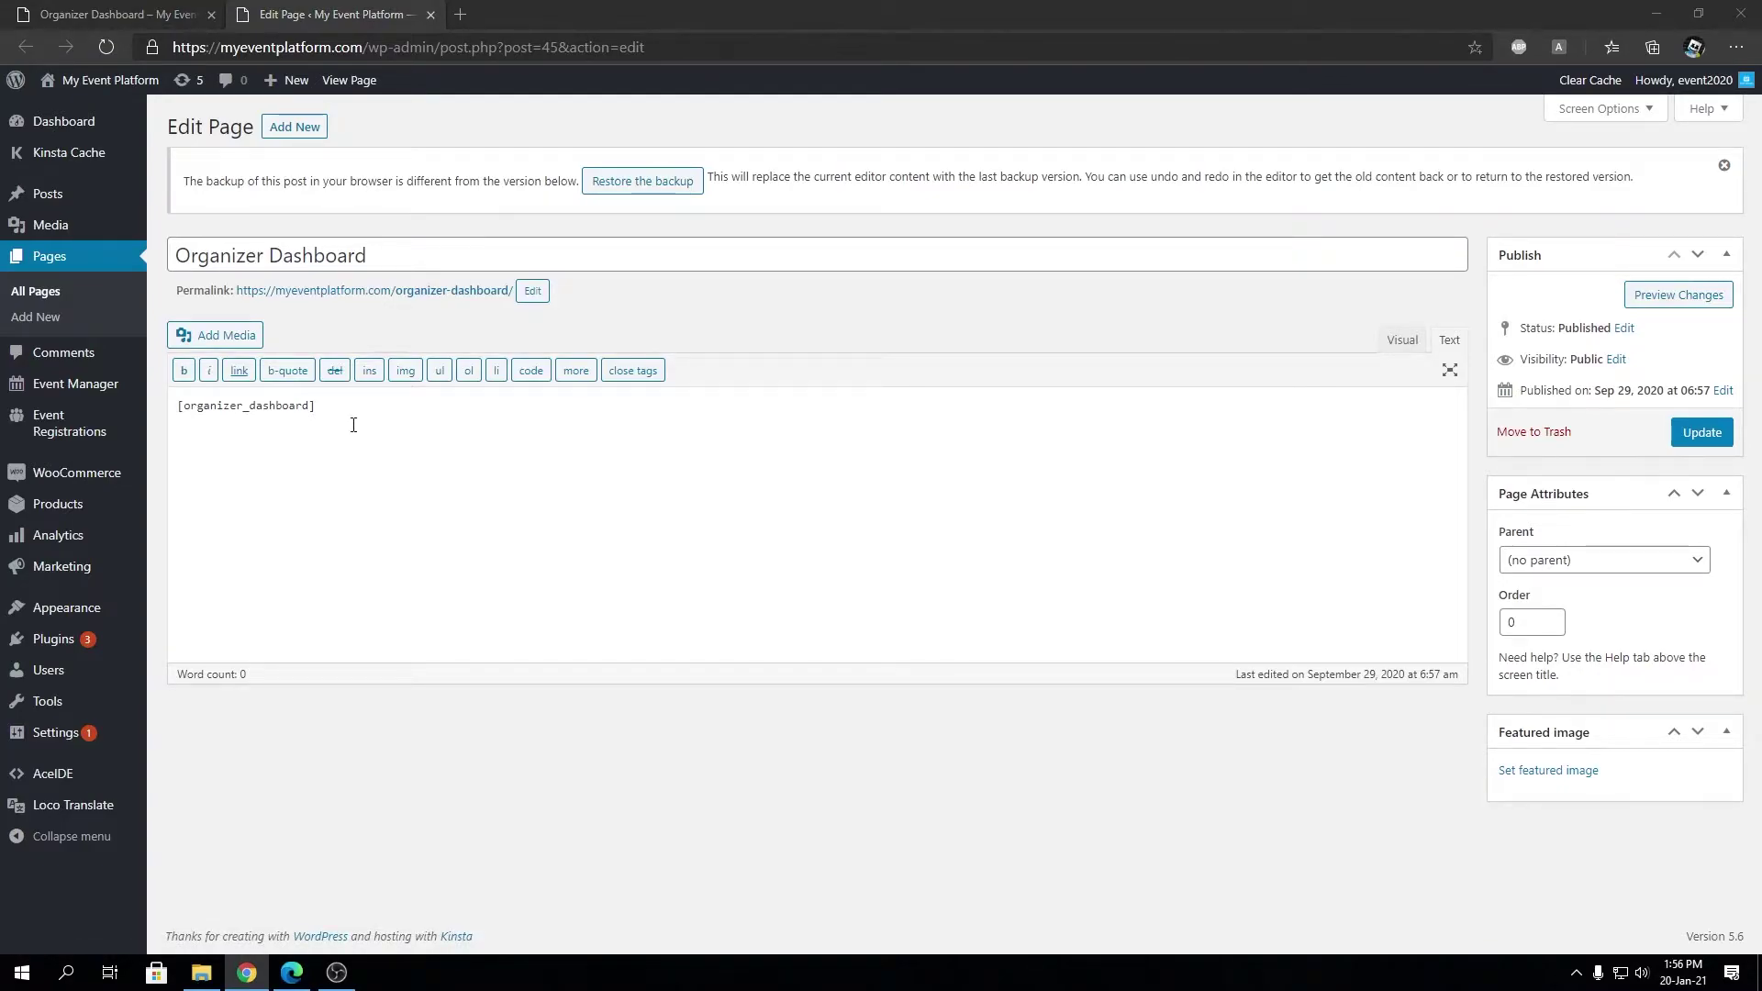
- Compare the [organizer_dashboard] shortcode in the editor with the front-end Organizer and Action table headings
triple_click(218, 405)
click(336, 412)
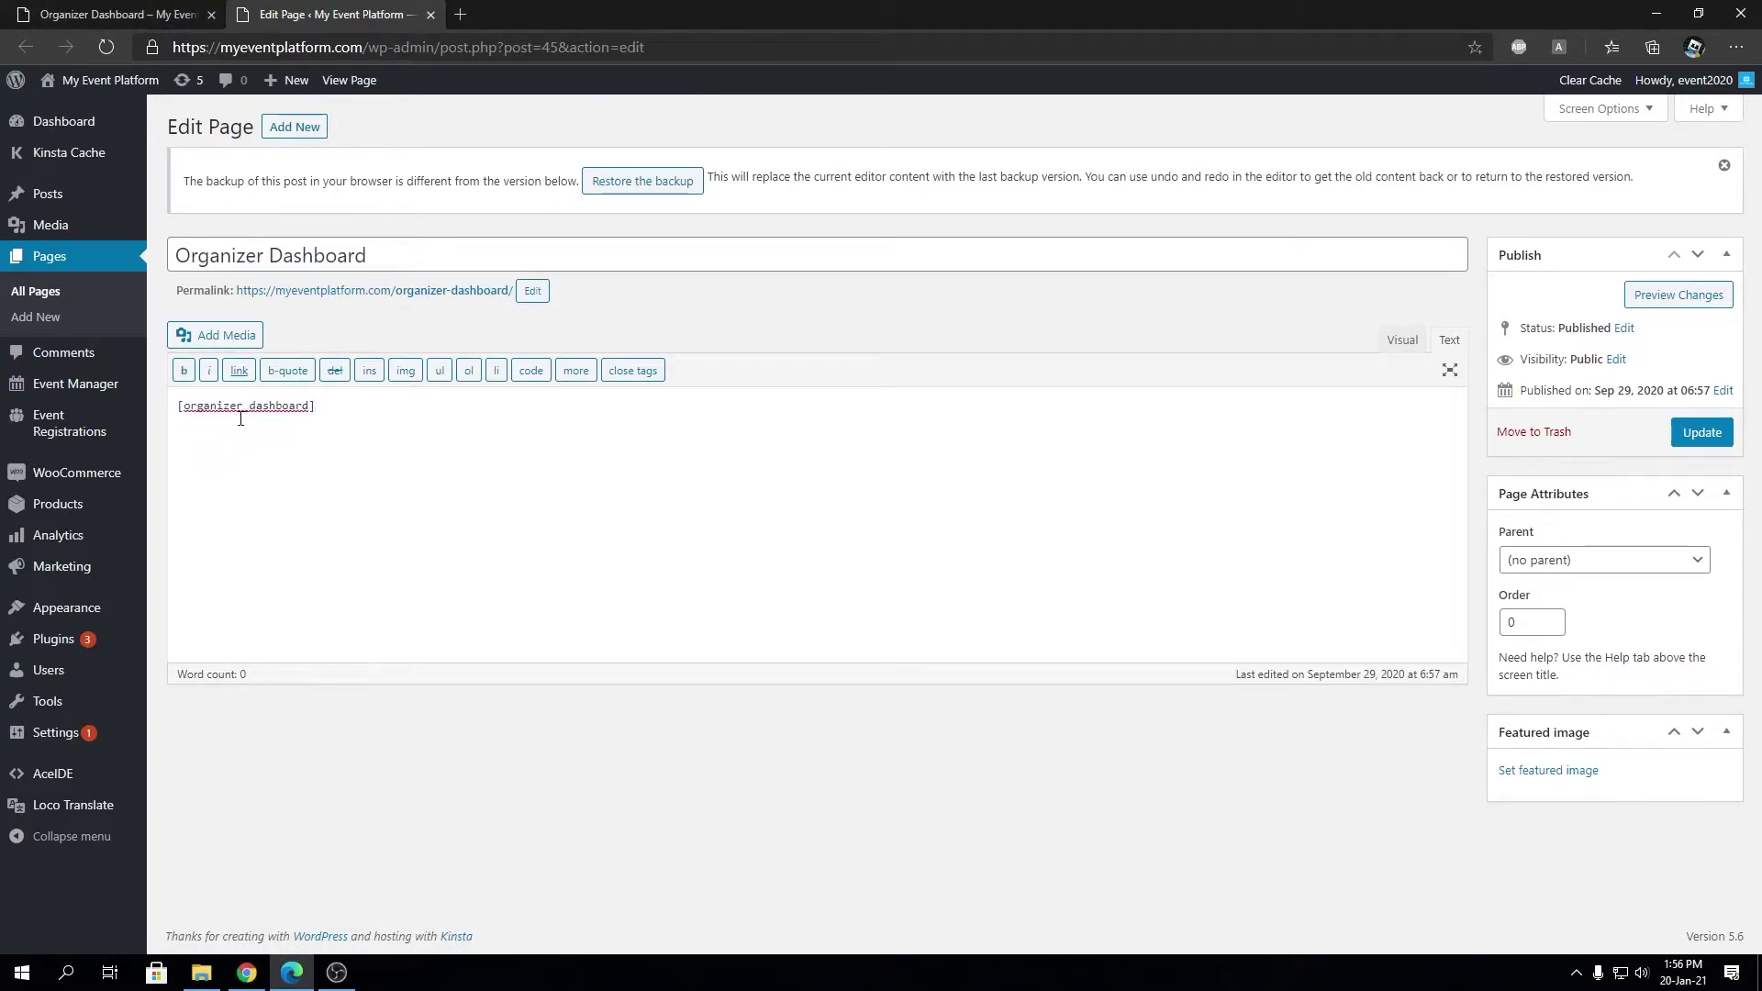
click(158, 16)
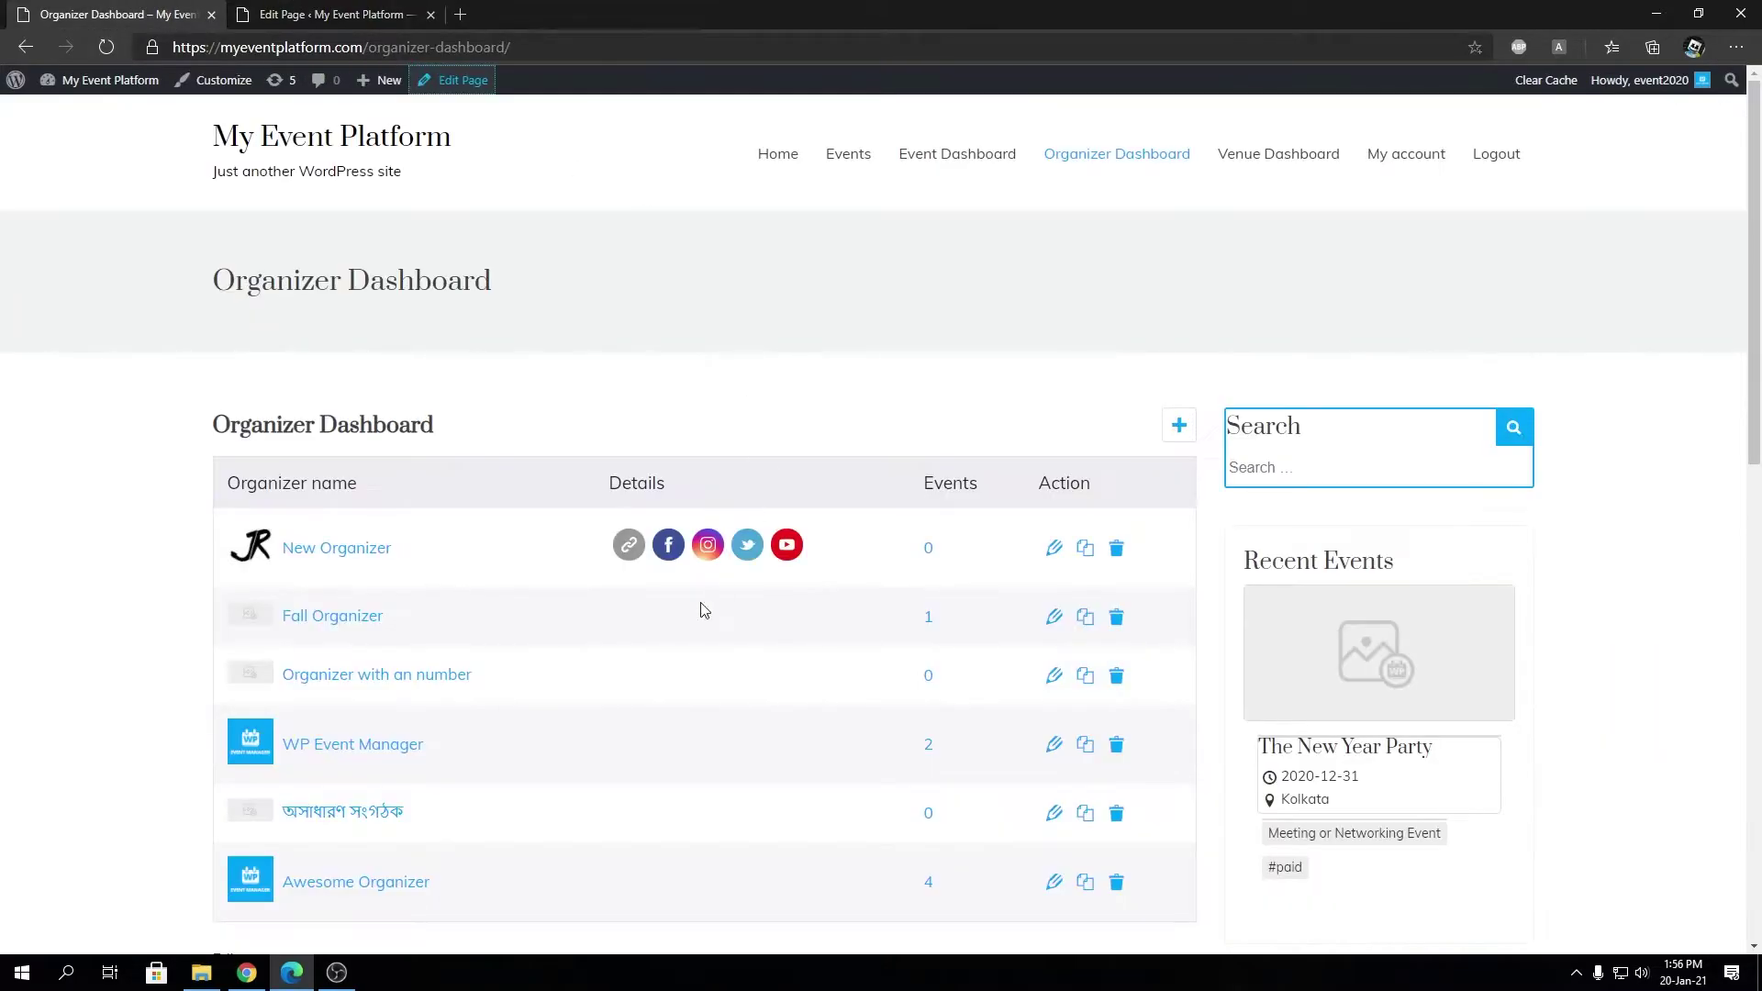
scroll(783, 547, down, 3)
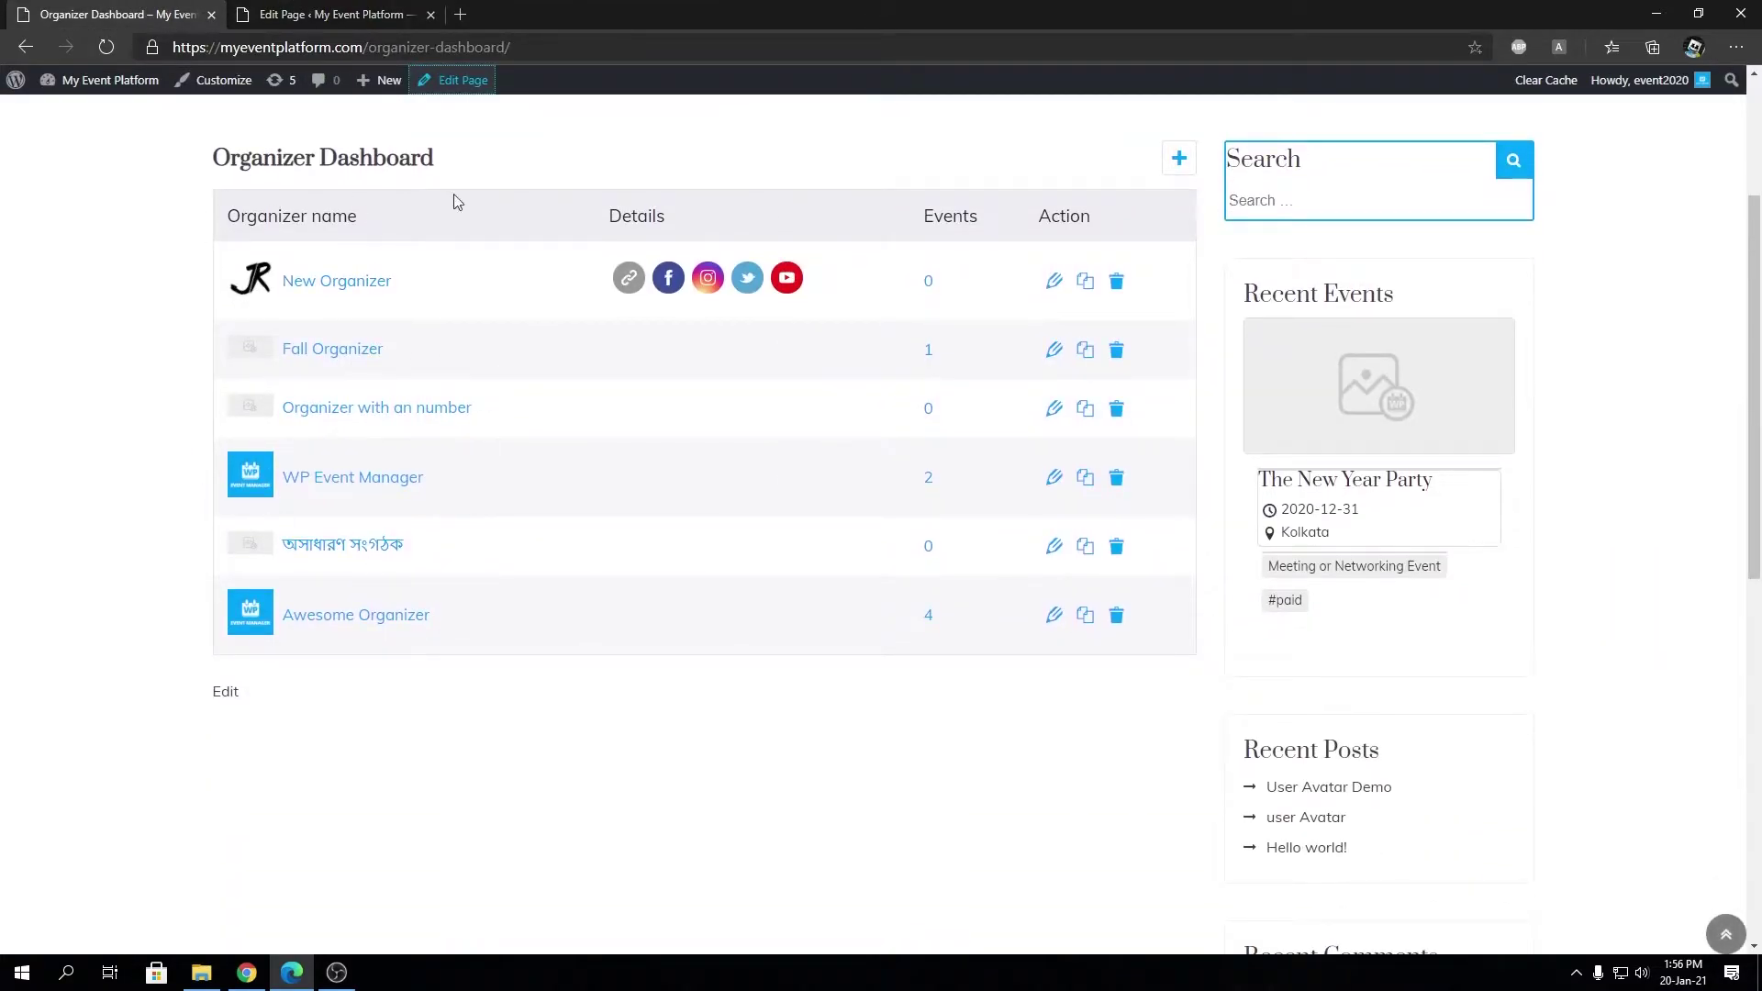
scroll(734, 578, up, 1)
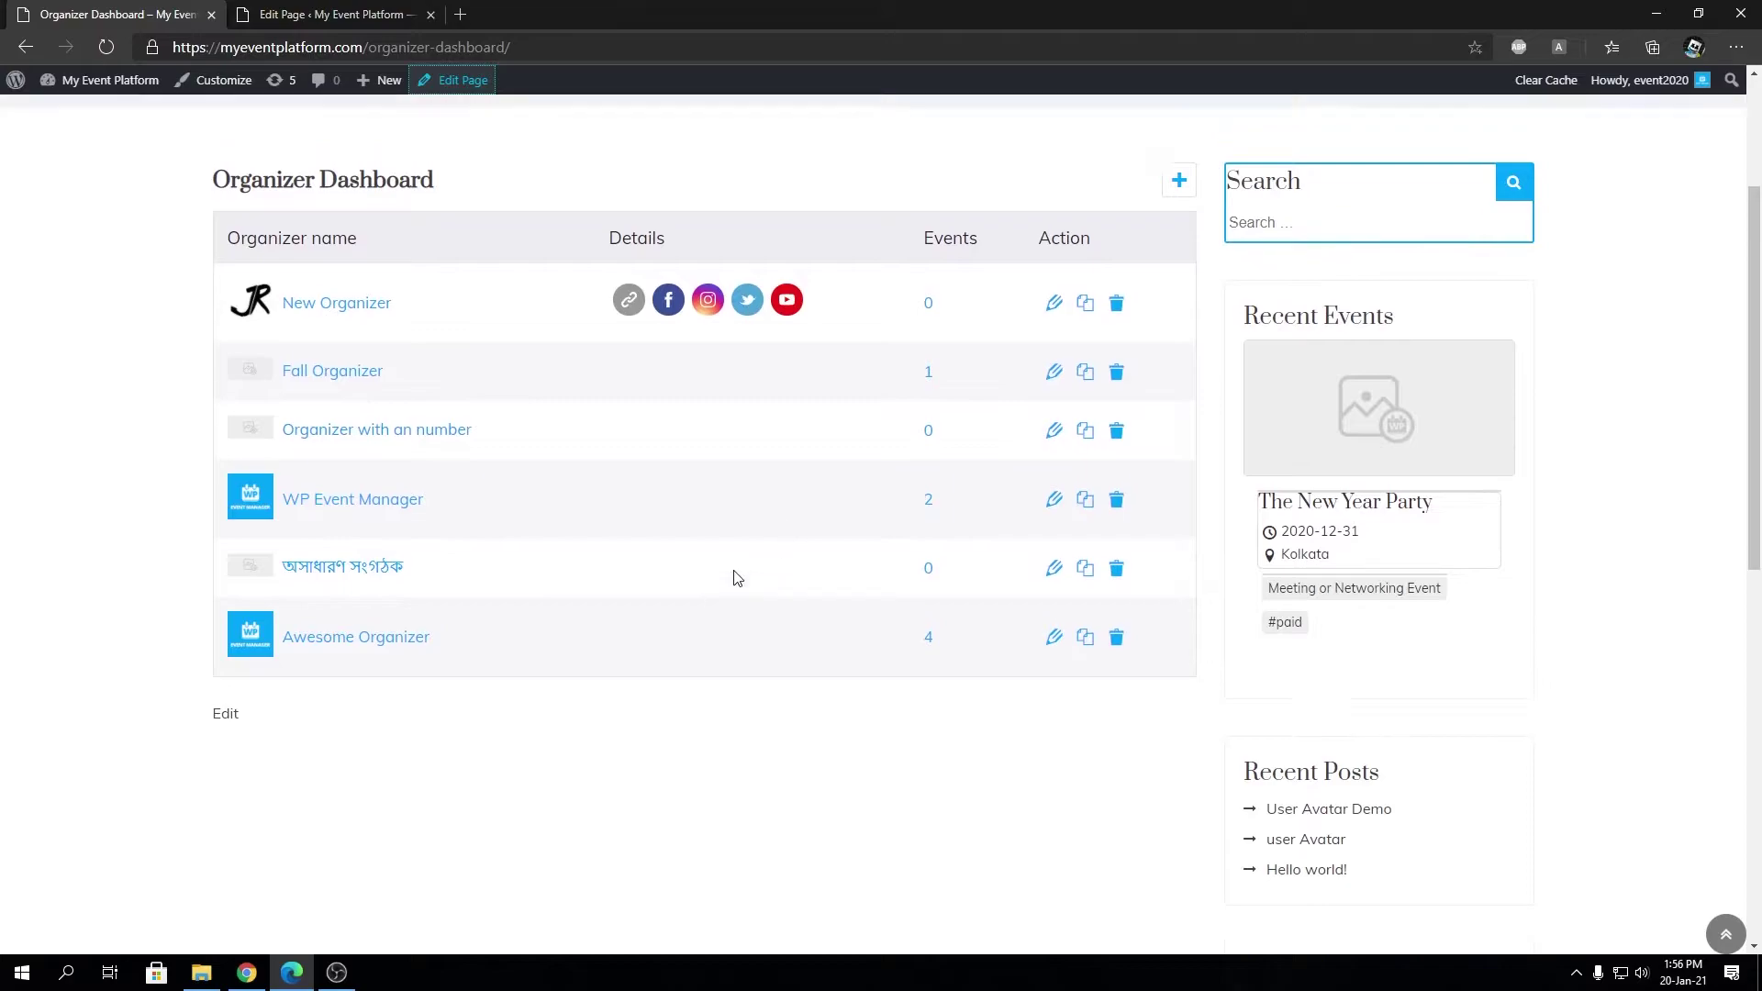
scroll(734, 578, up, 3)
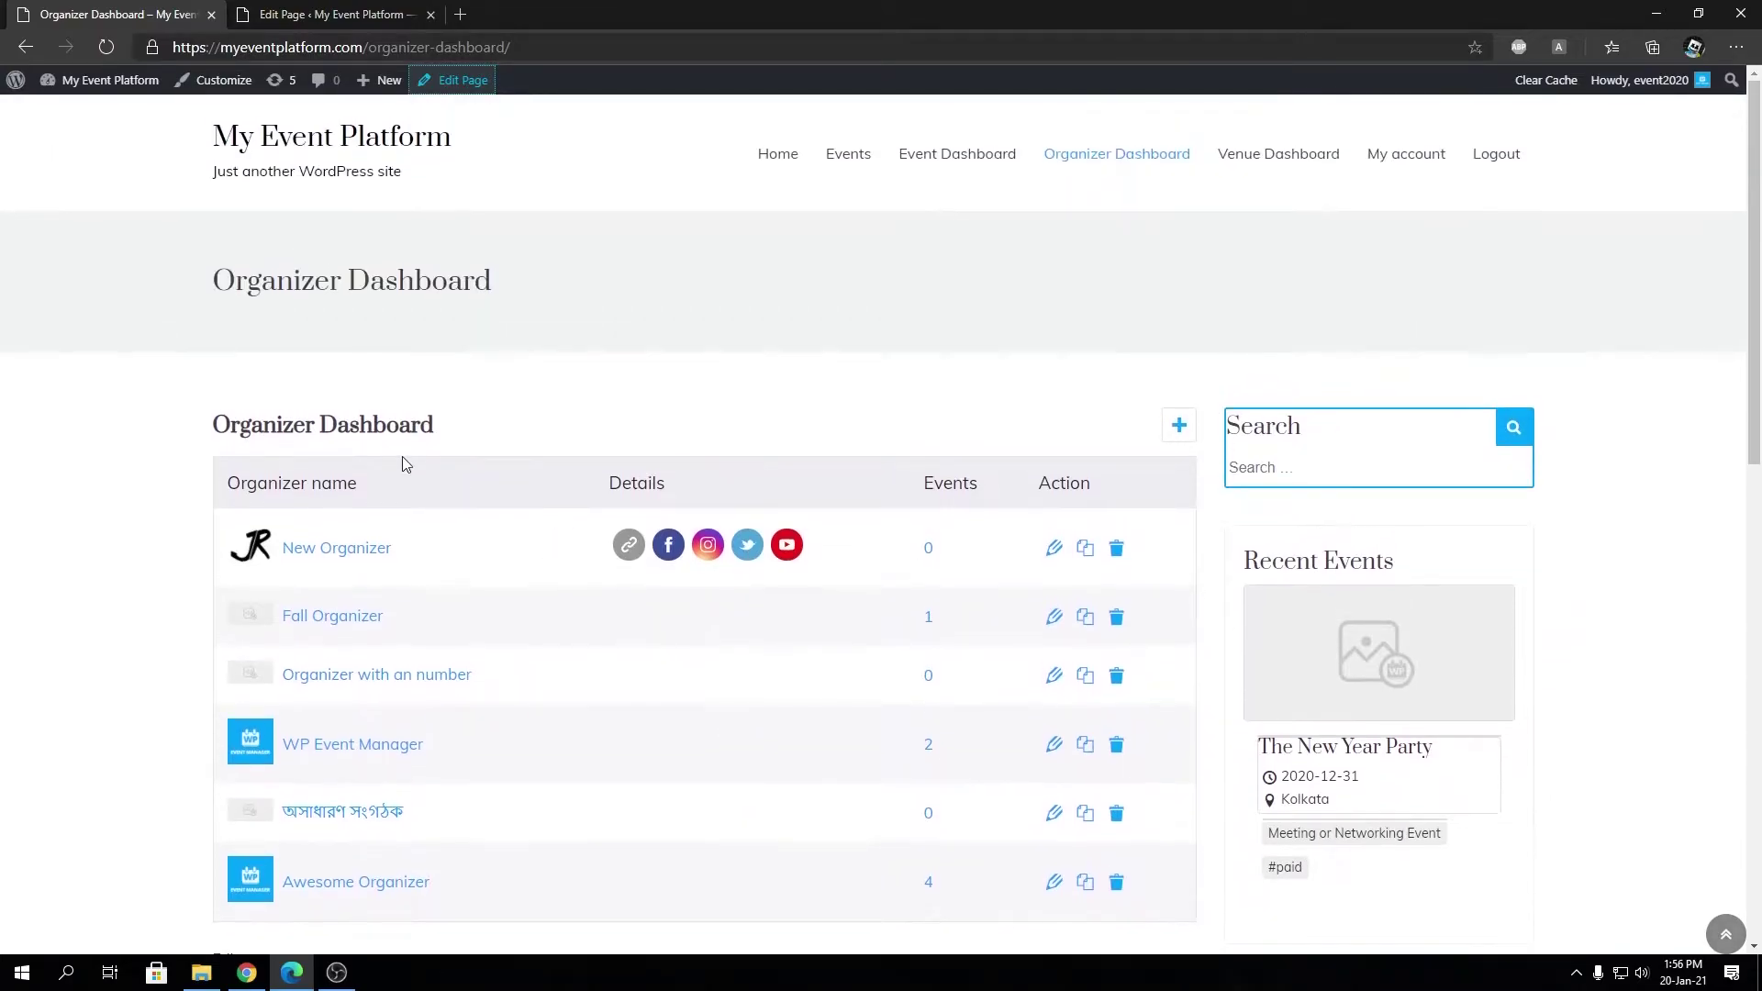
double_click(276, 485)
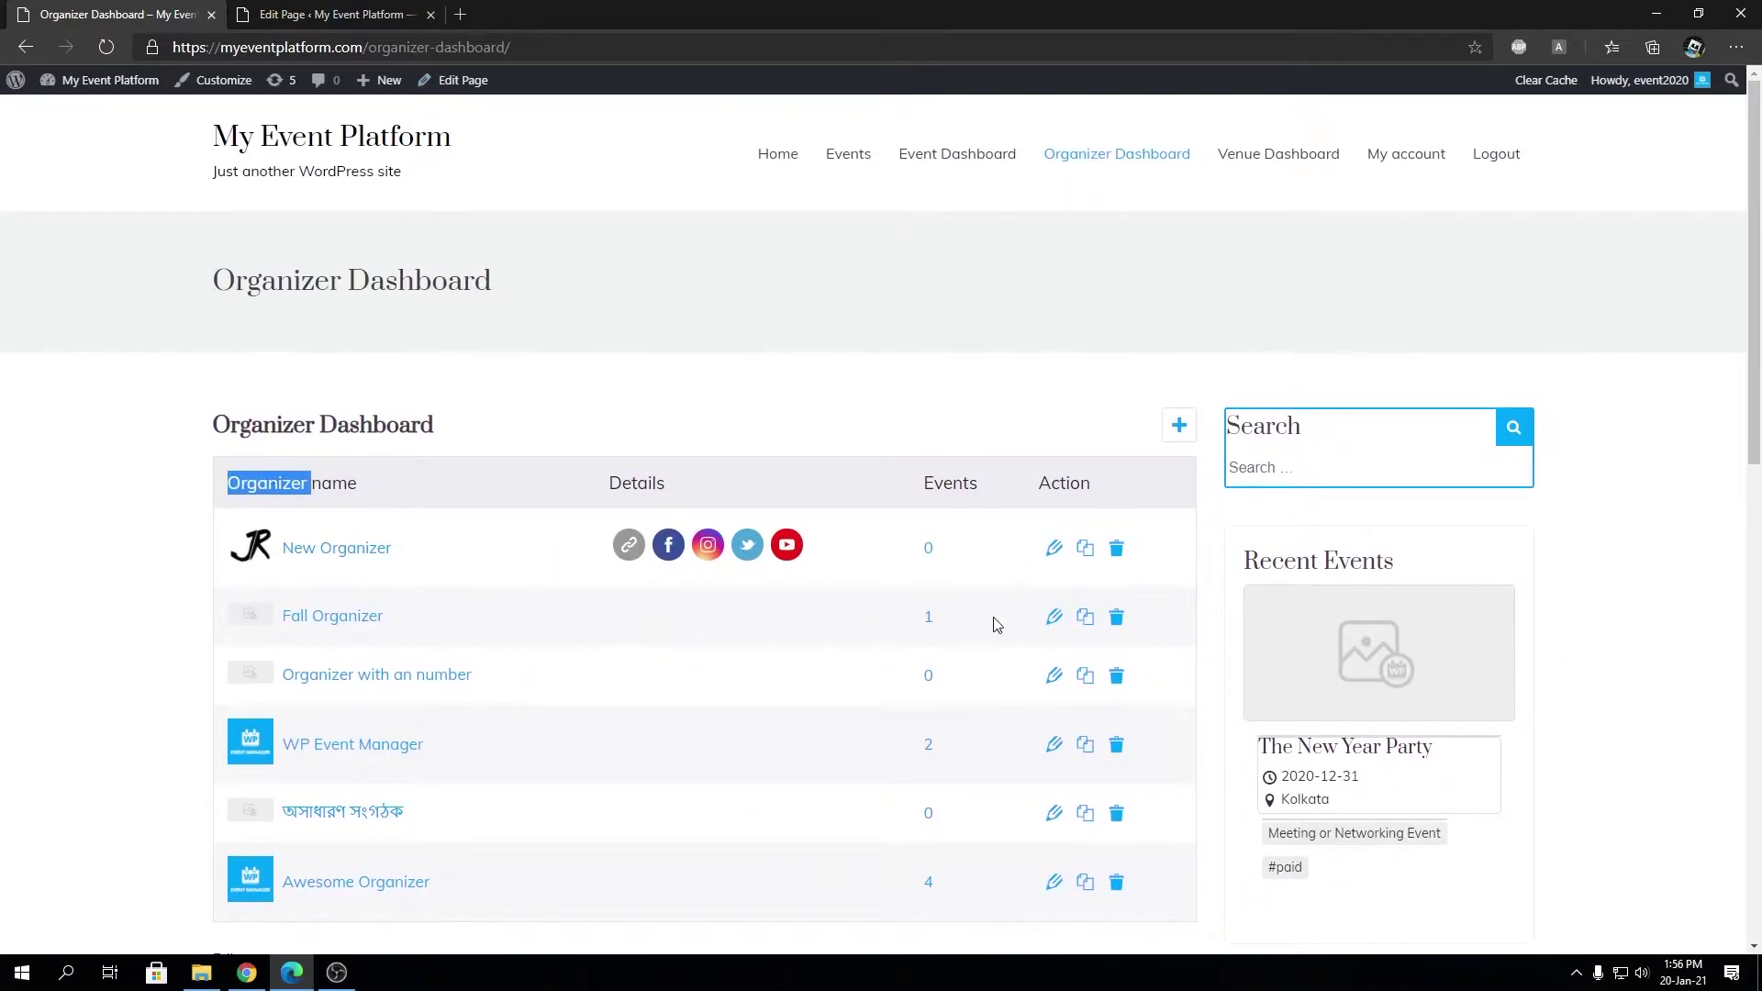
double_click(1065, 483)
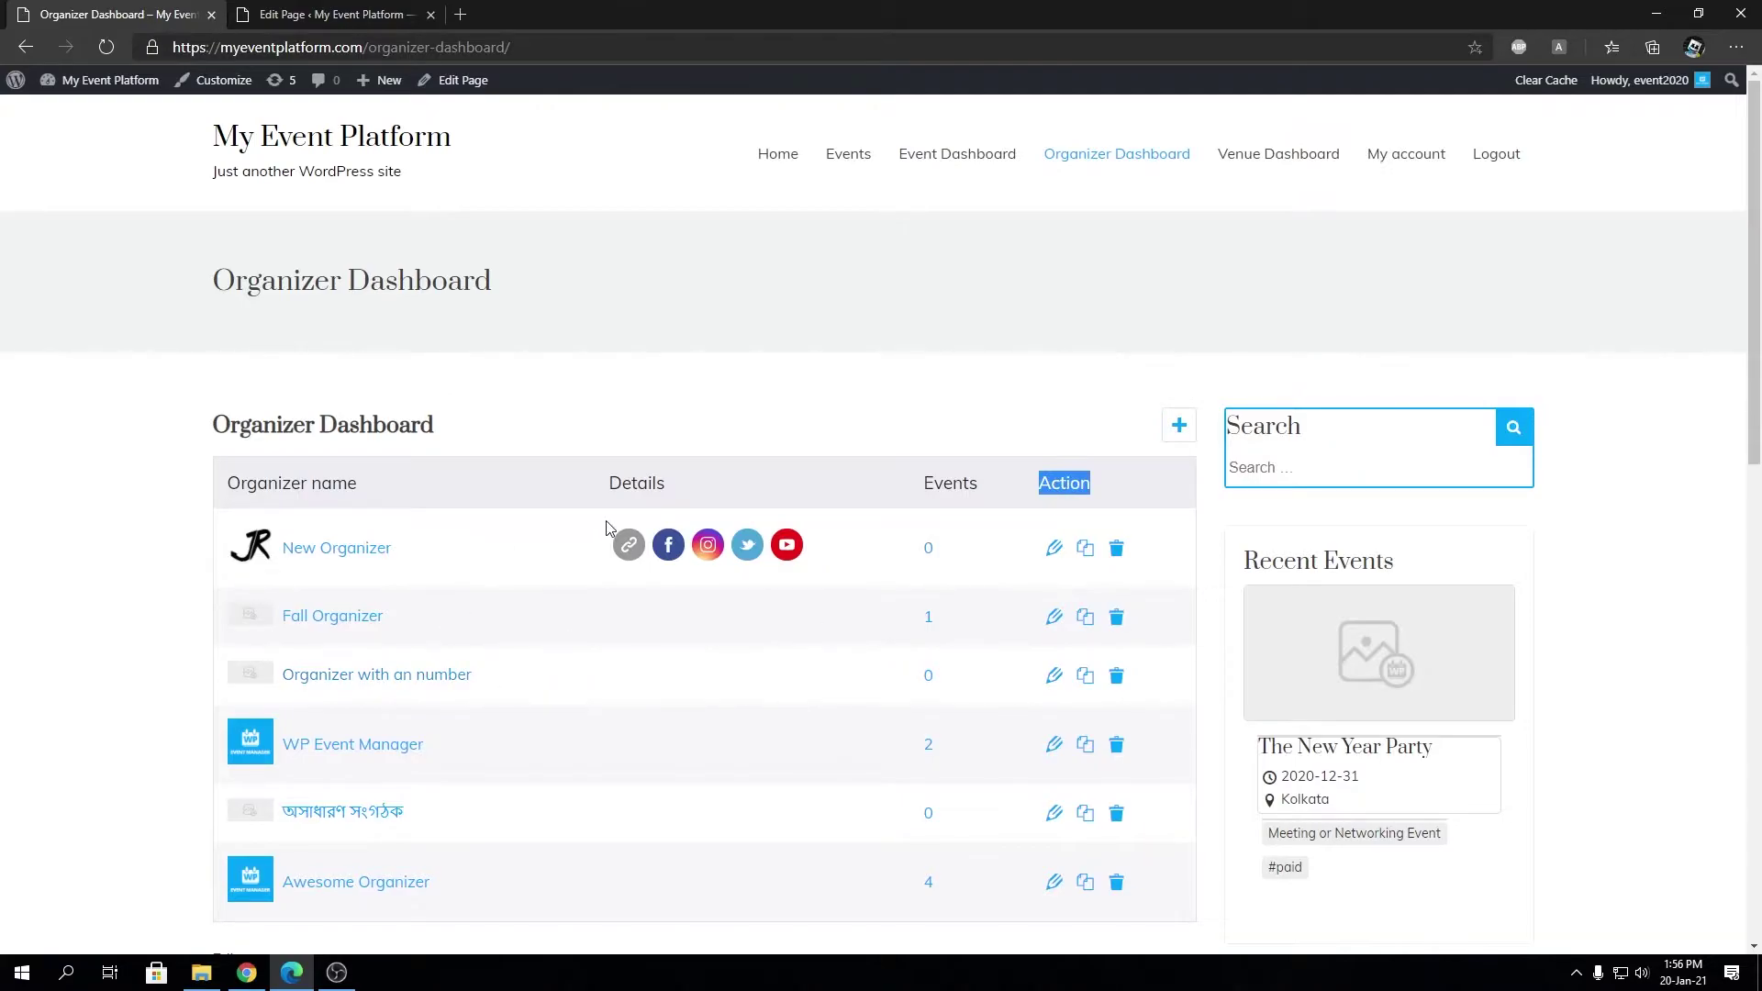
- Close the Edit Page tab holding the [organizer_dashboard] shortcode and return to the front-end page
click(321, 14)
double_click(246, 406)
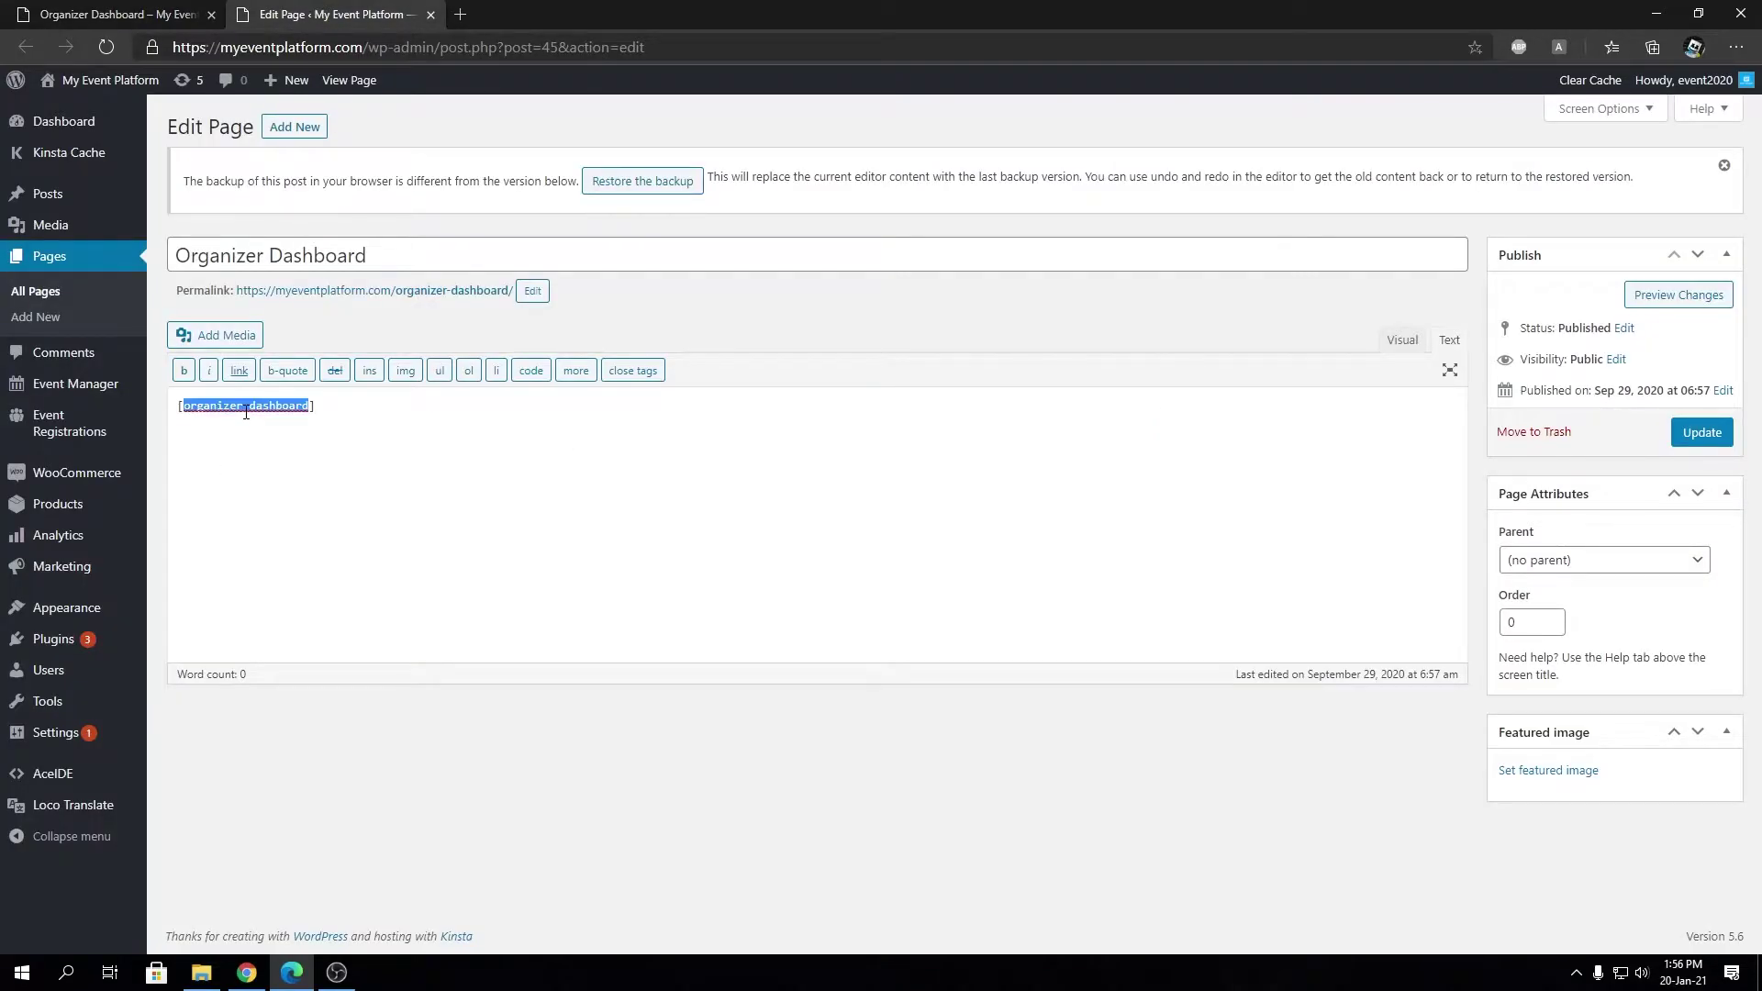
click(431, 14)
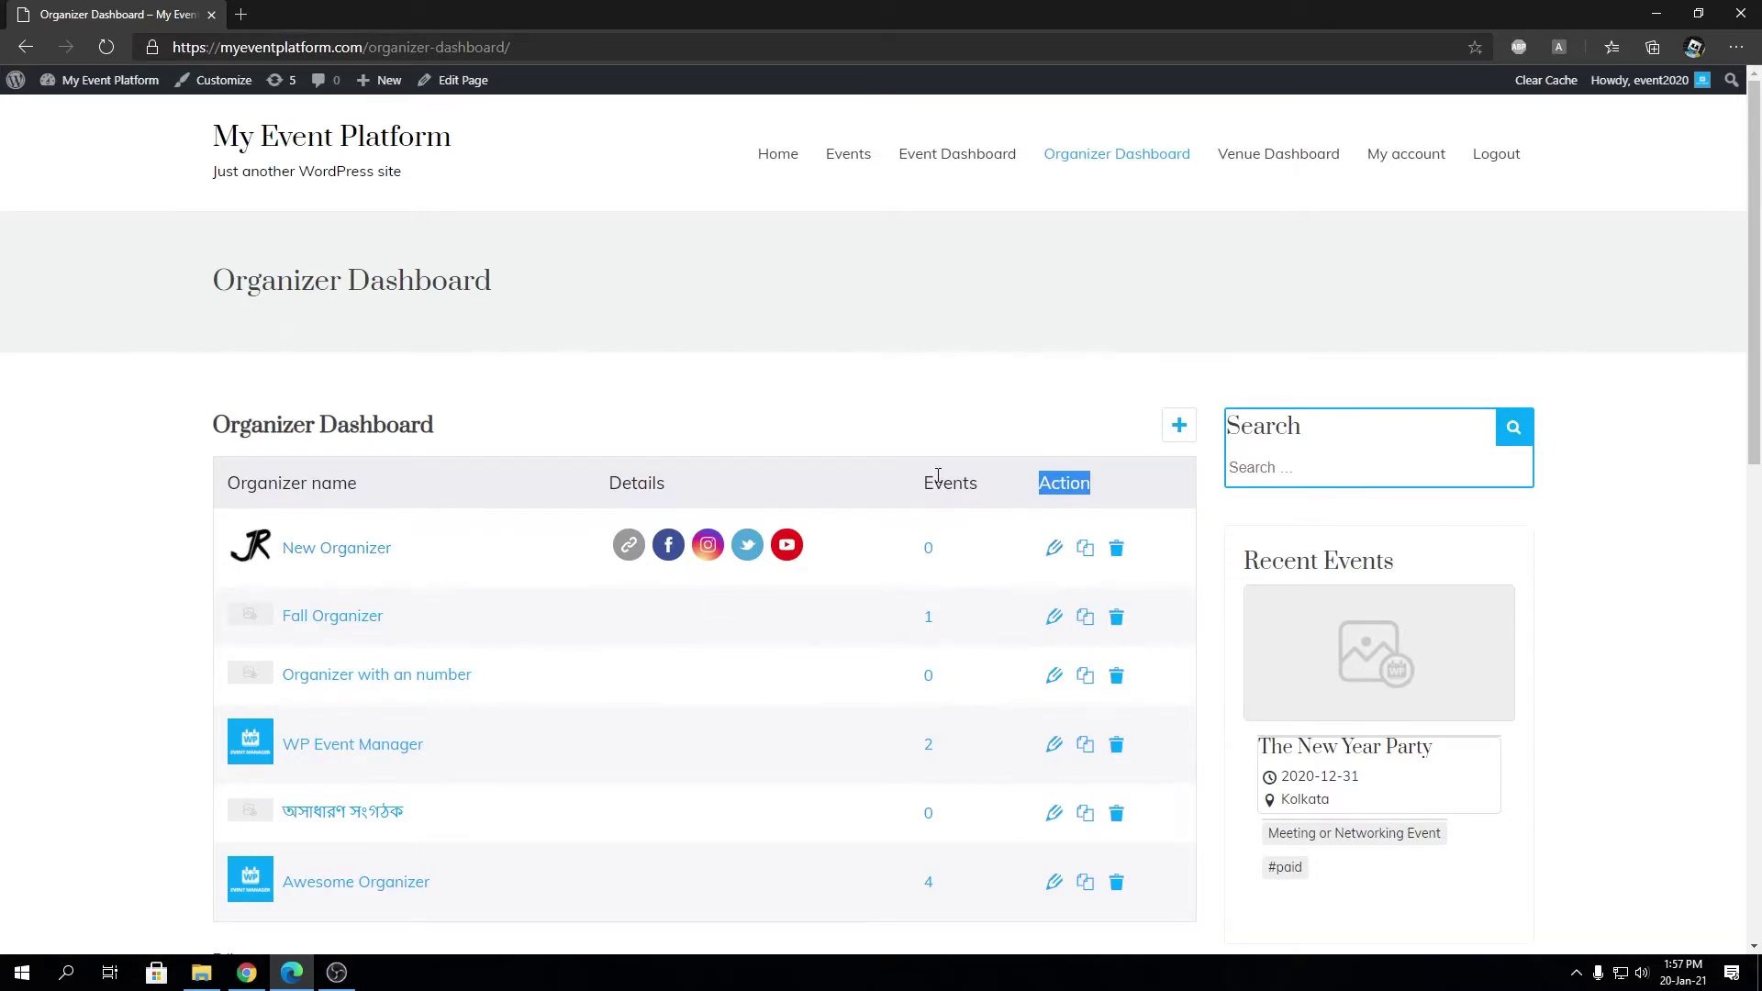
scroll(937, 475, down, 2)
scroll(938, 474, up, 2)
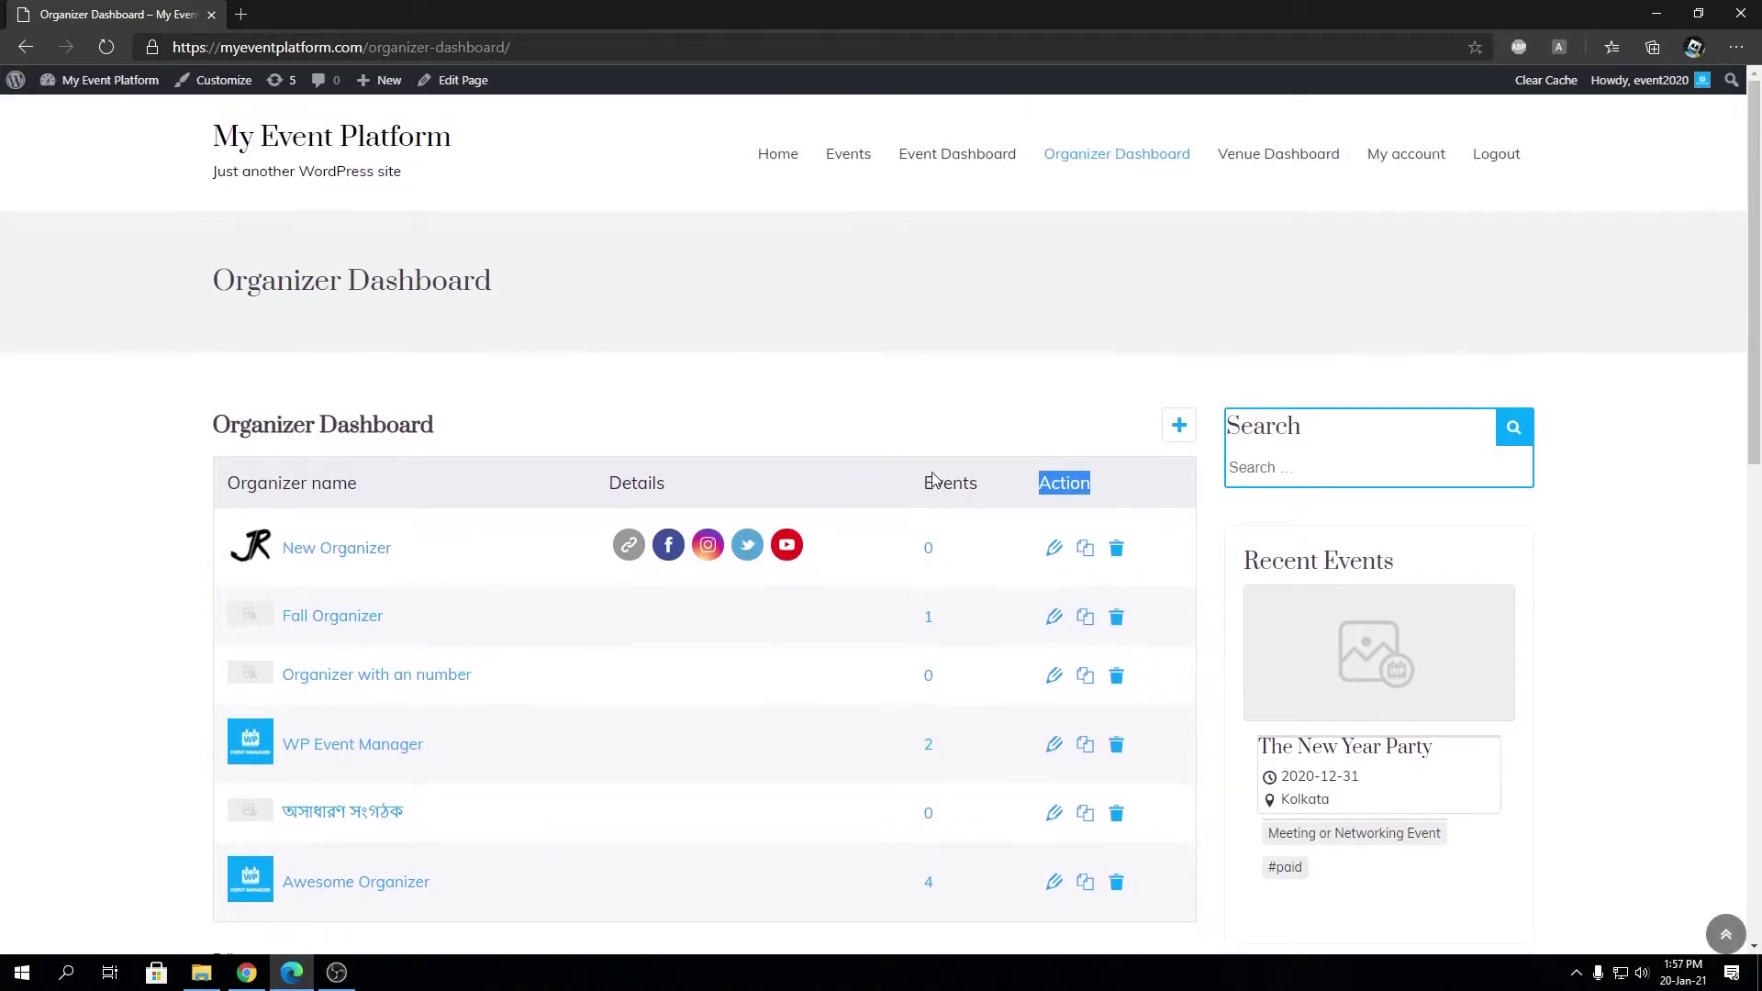
- Open Event Dashboard and show its Organizers list, including Fall Organizer and Awesome Organizer
click(955, 172)
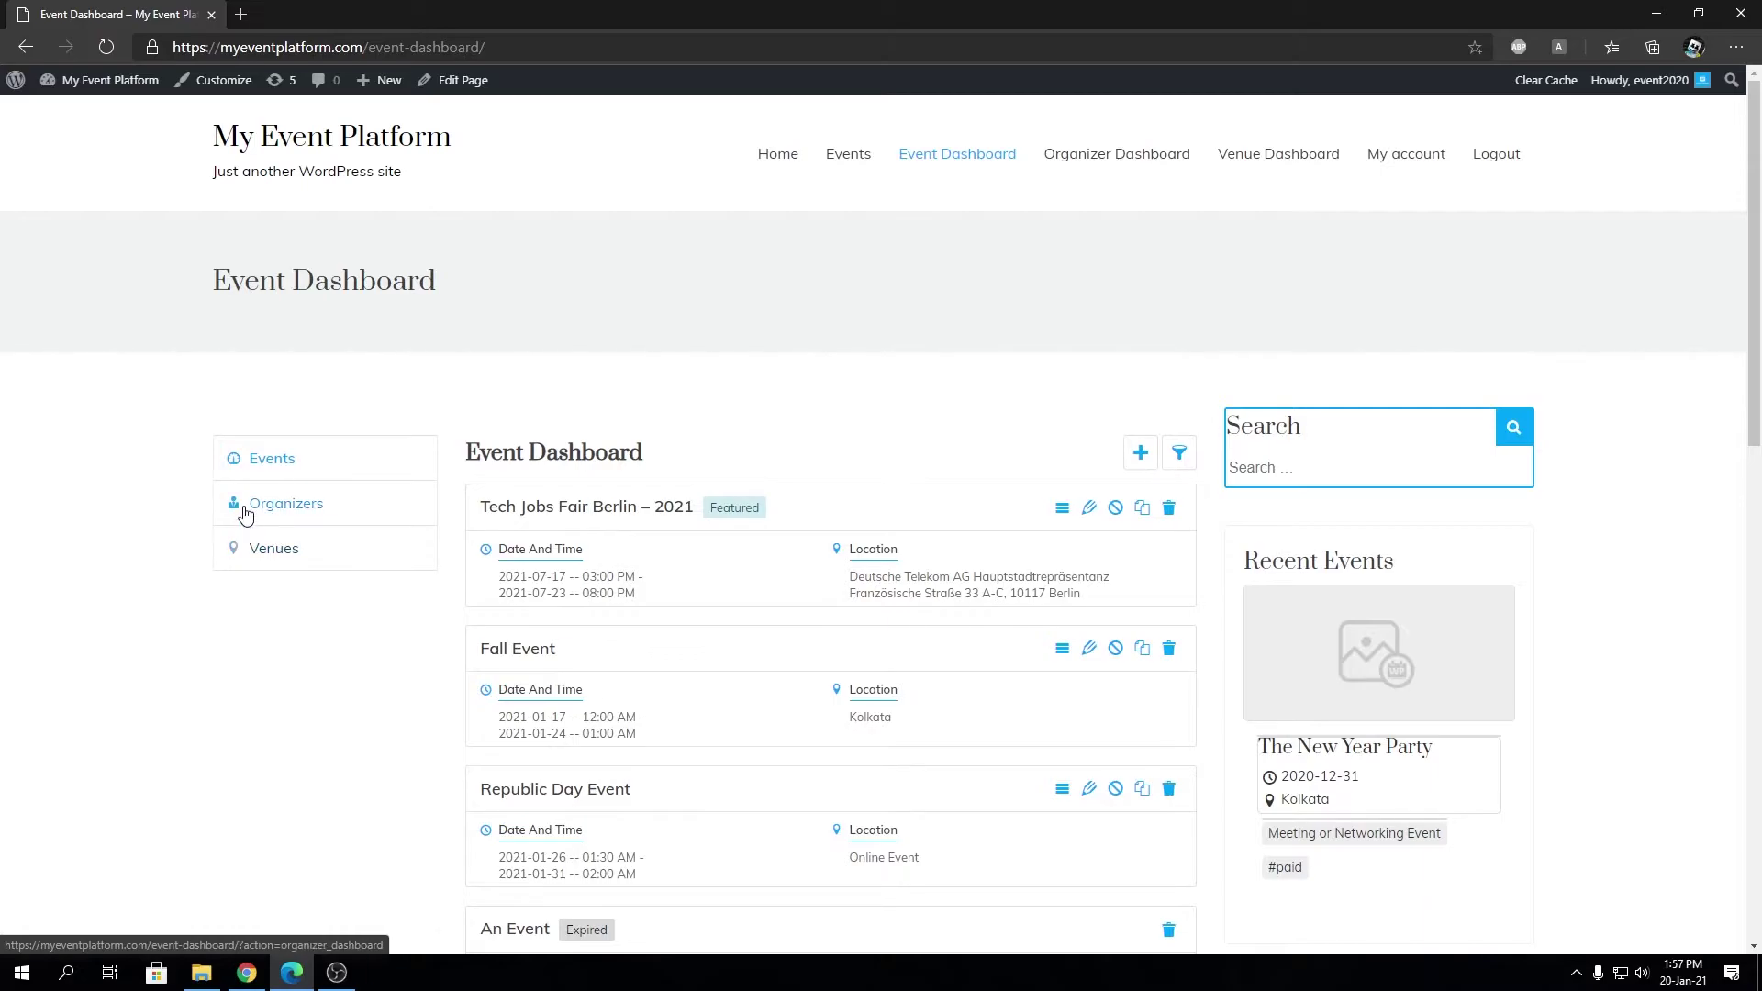
click(245, 514)
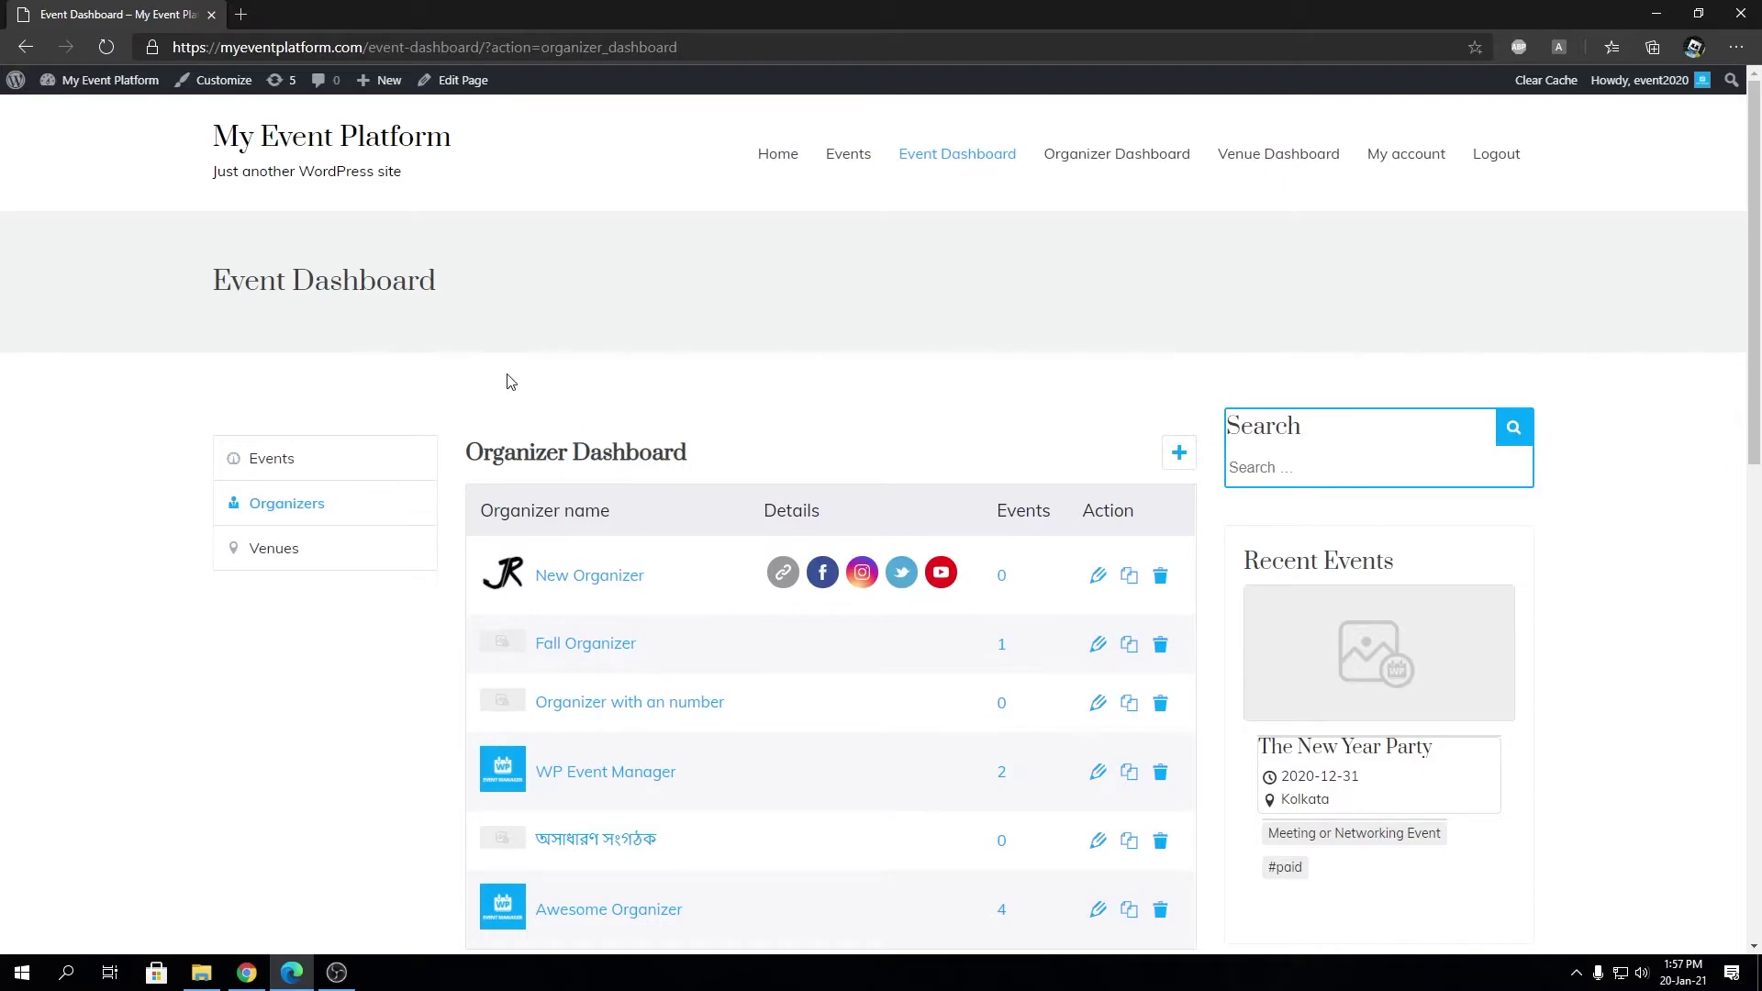
drag(194, 275, 531, 289)
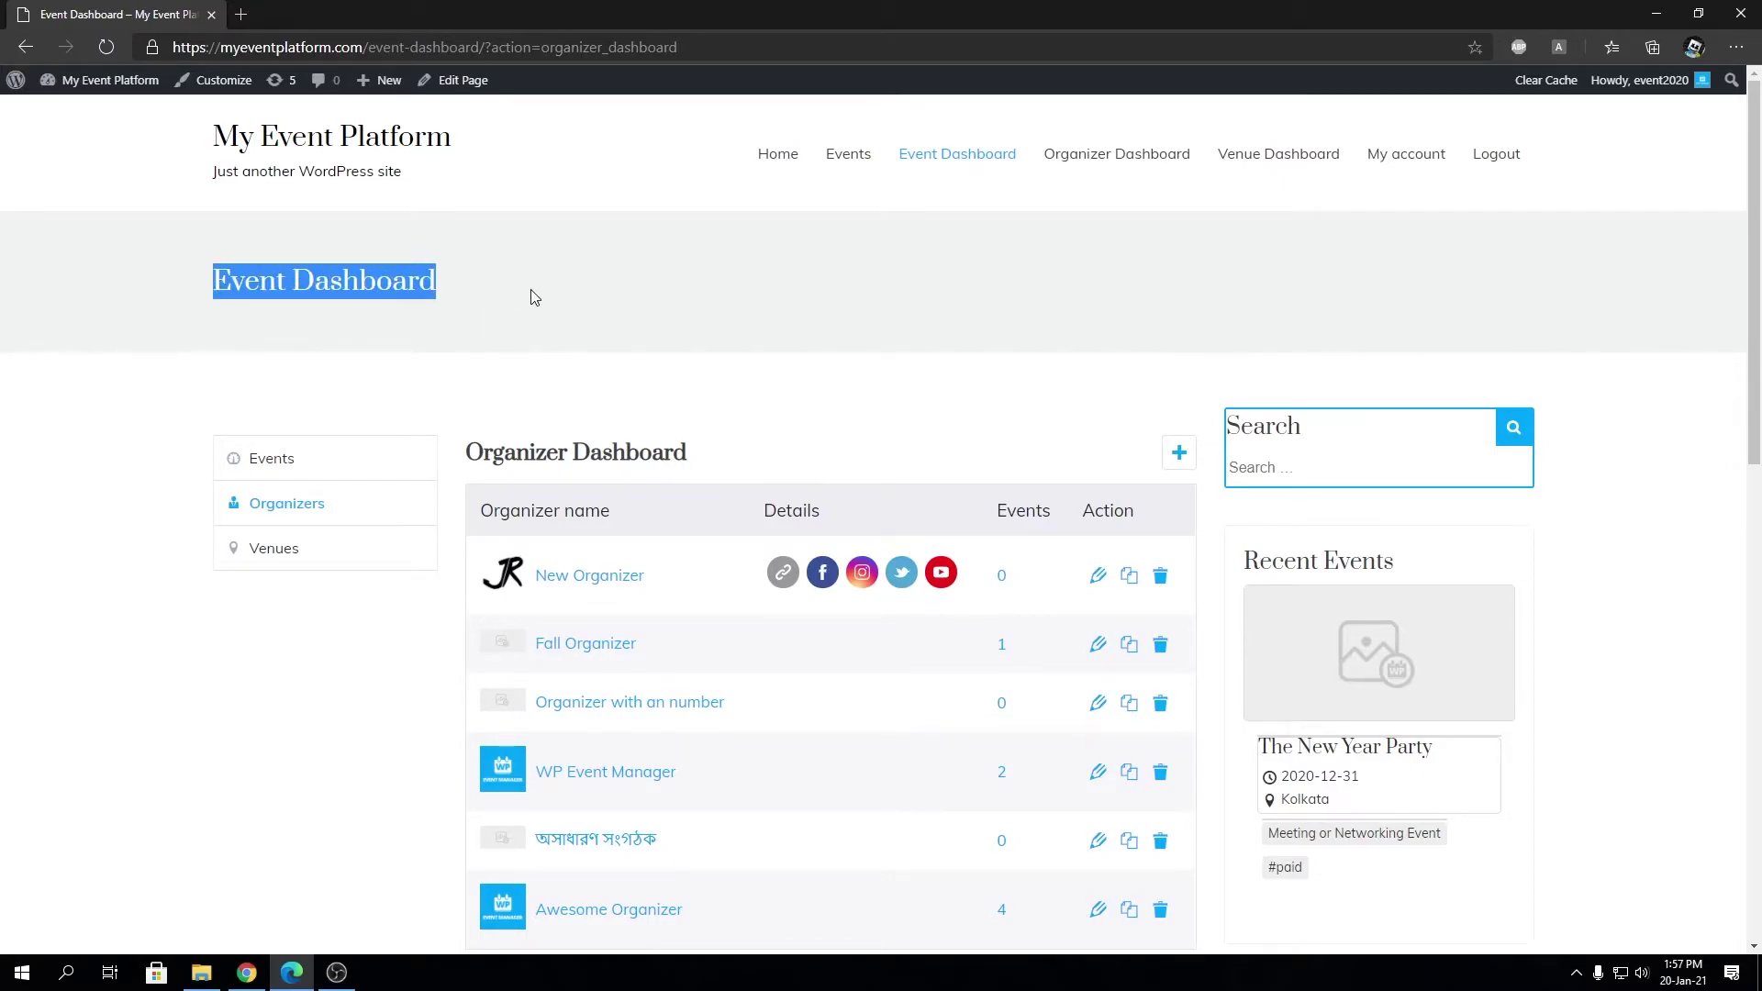
scroll(653, 640, down, 2)
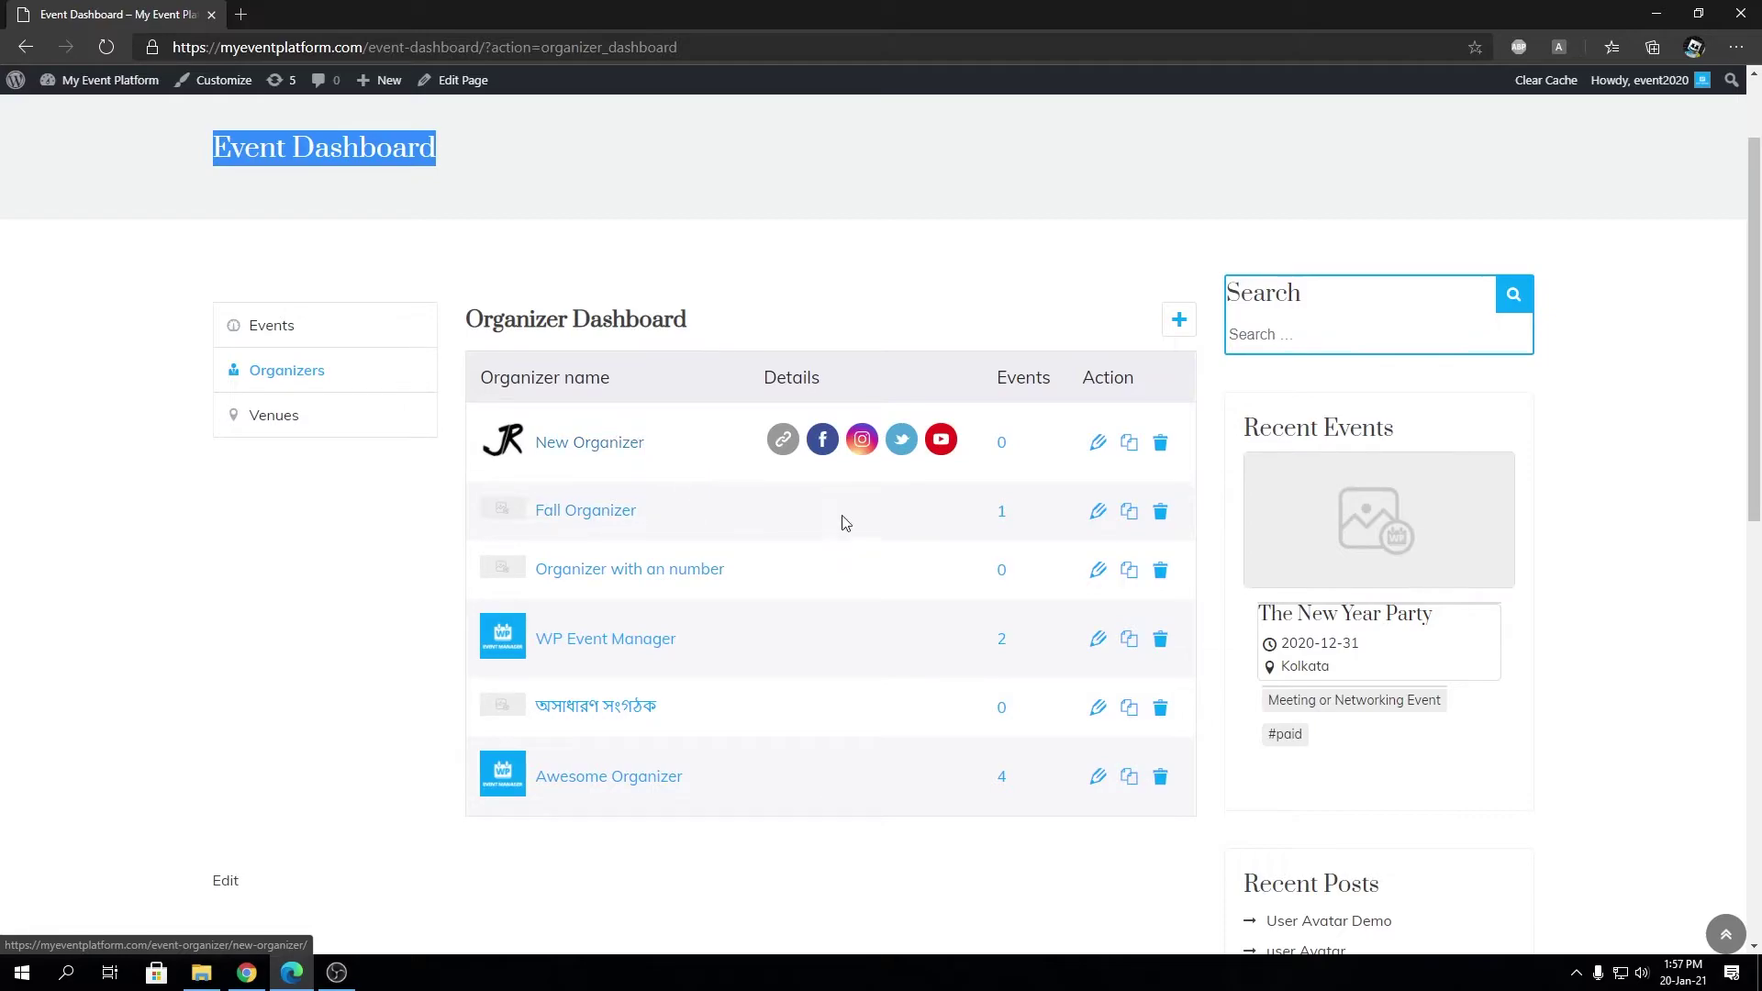
- Open New Organizer's edit form and review its name, description, email, website and Twitter fields
click(1100, 454)
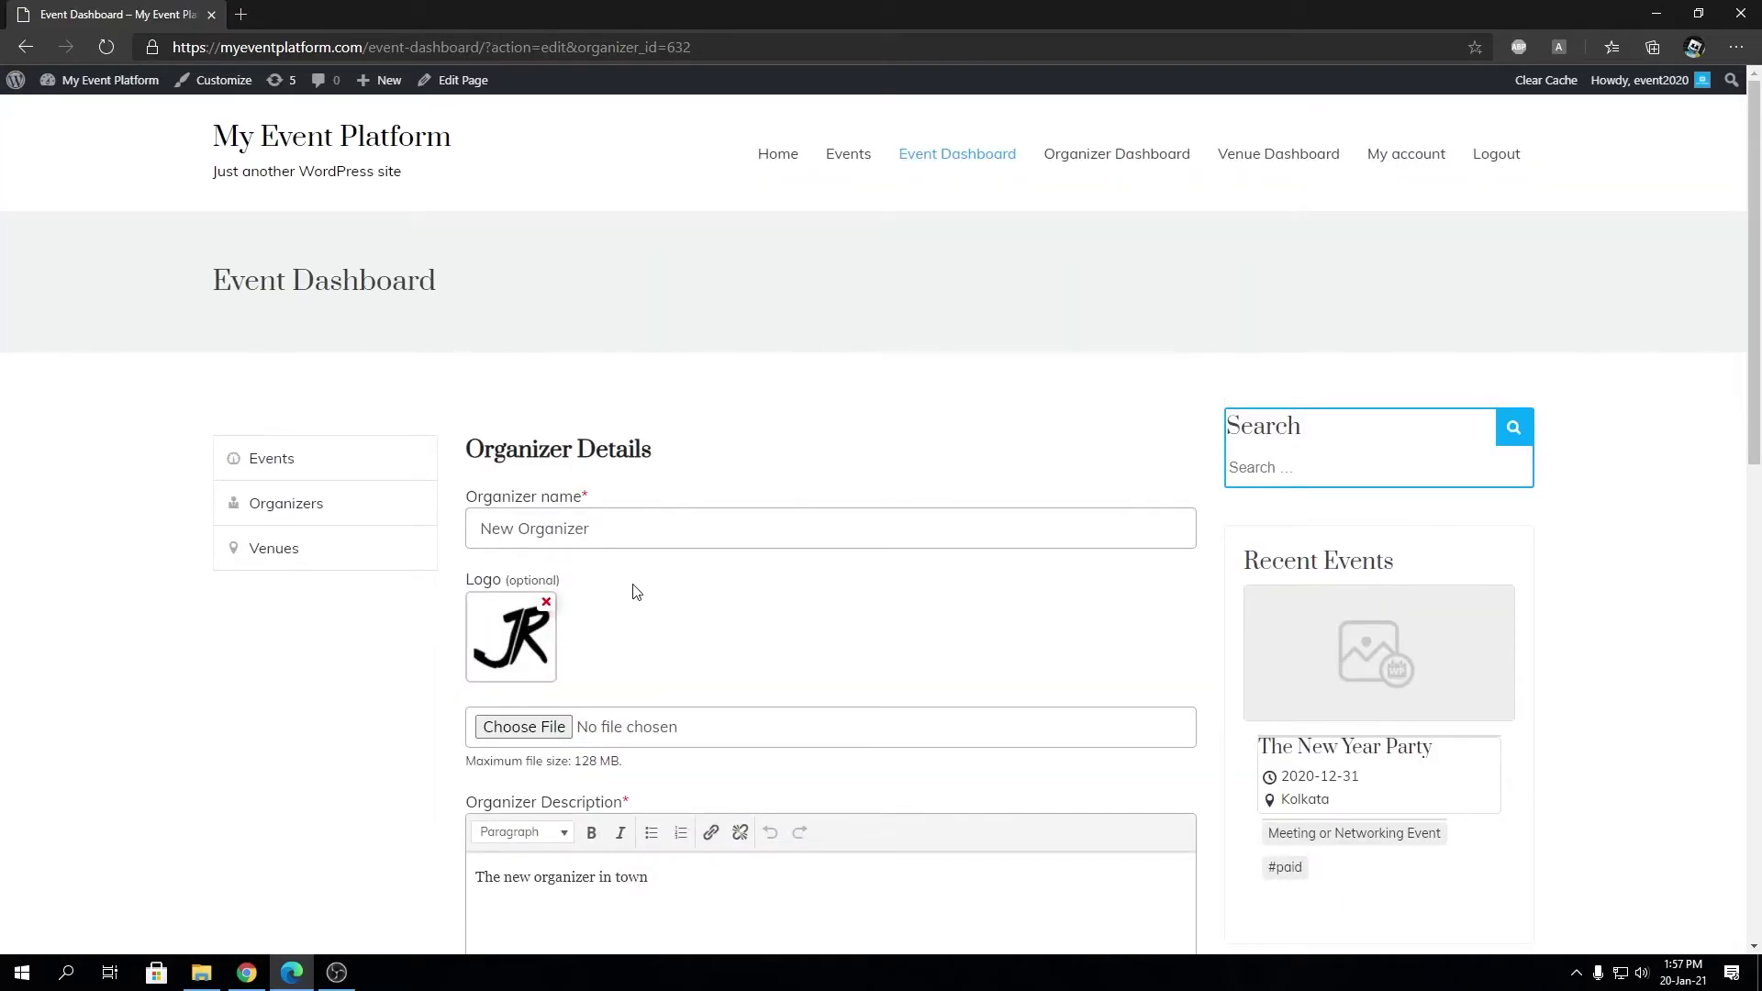
scroll(638, 536, down, 4)
scroll(639, 536, up, 4)
click(639, 526)
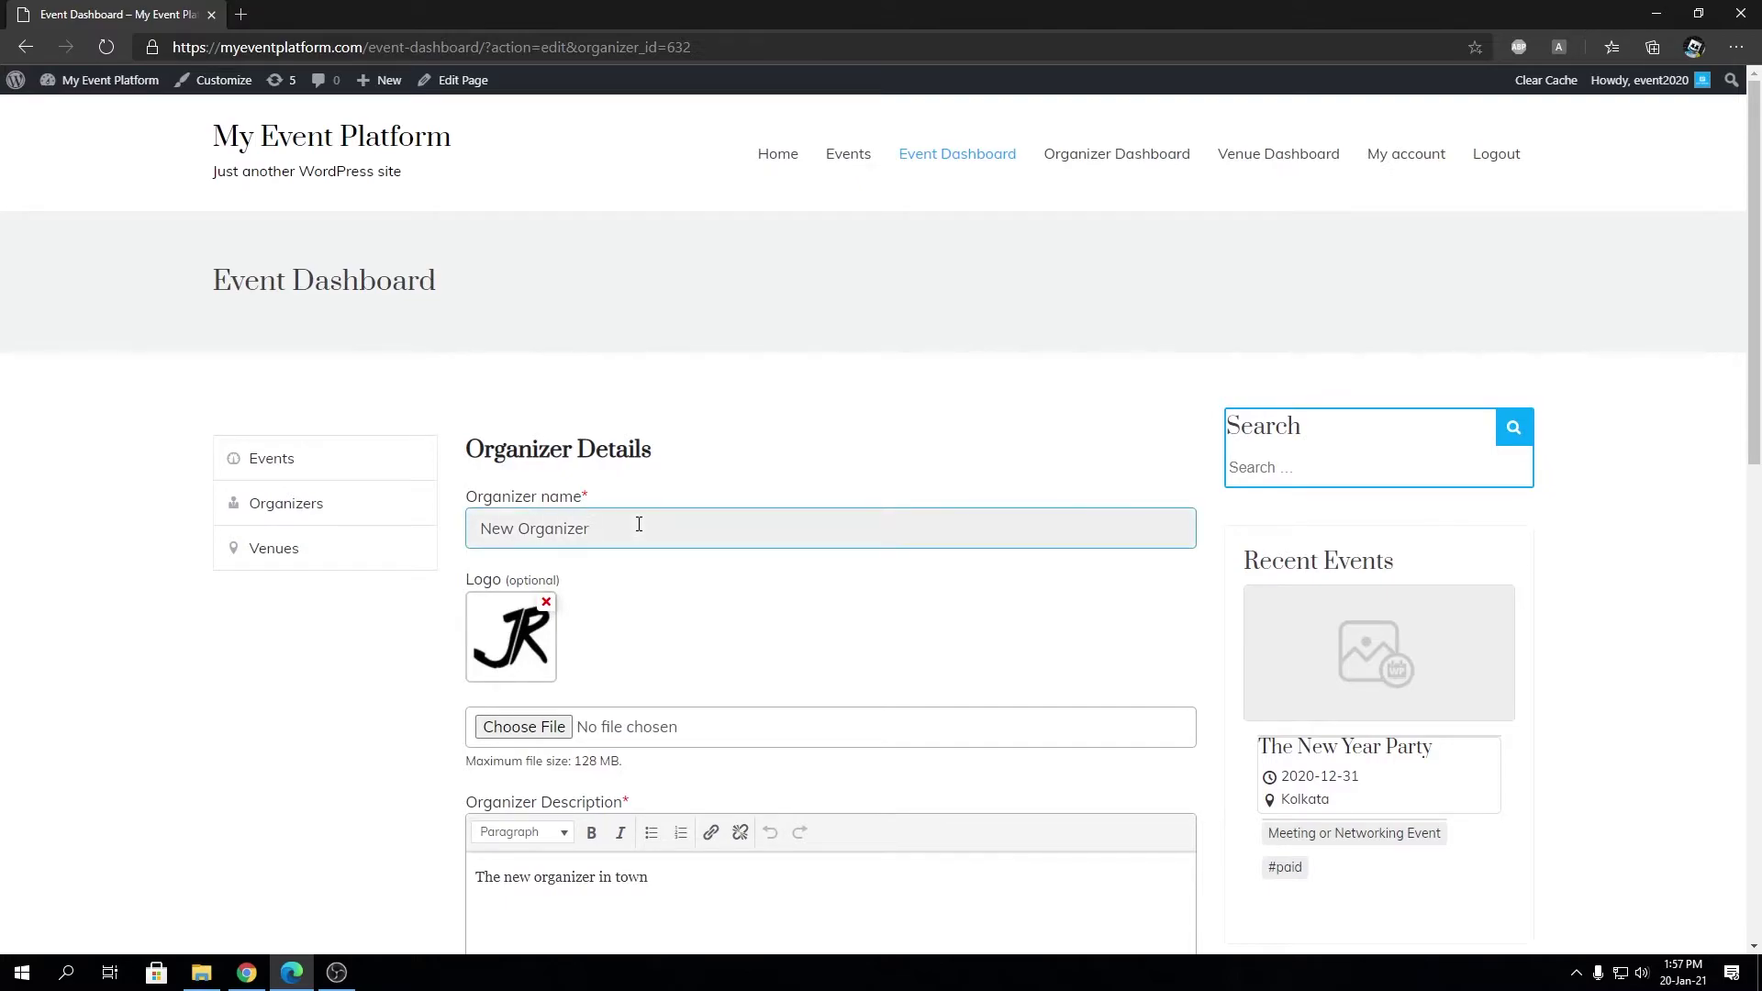
scroll(638, 524, down, 3)
click(566, 688)
scroll(566, 689, down, 1)
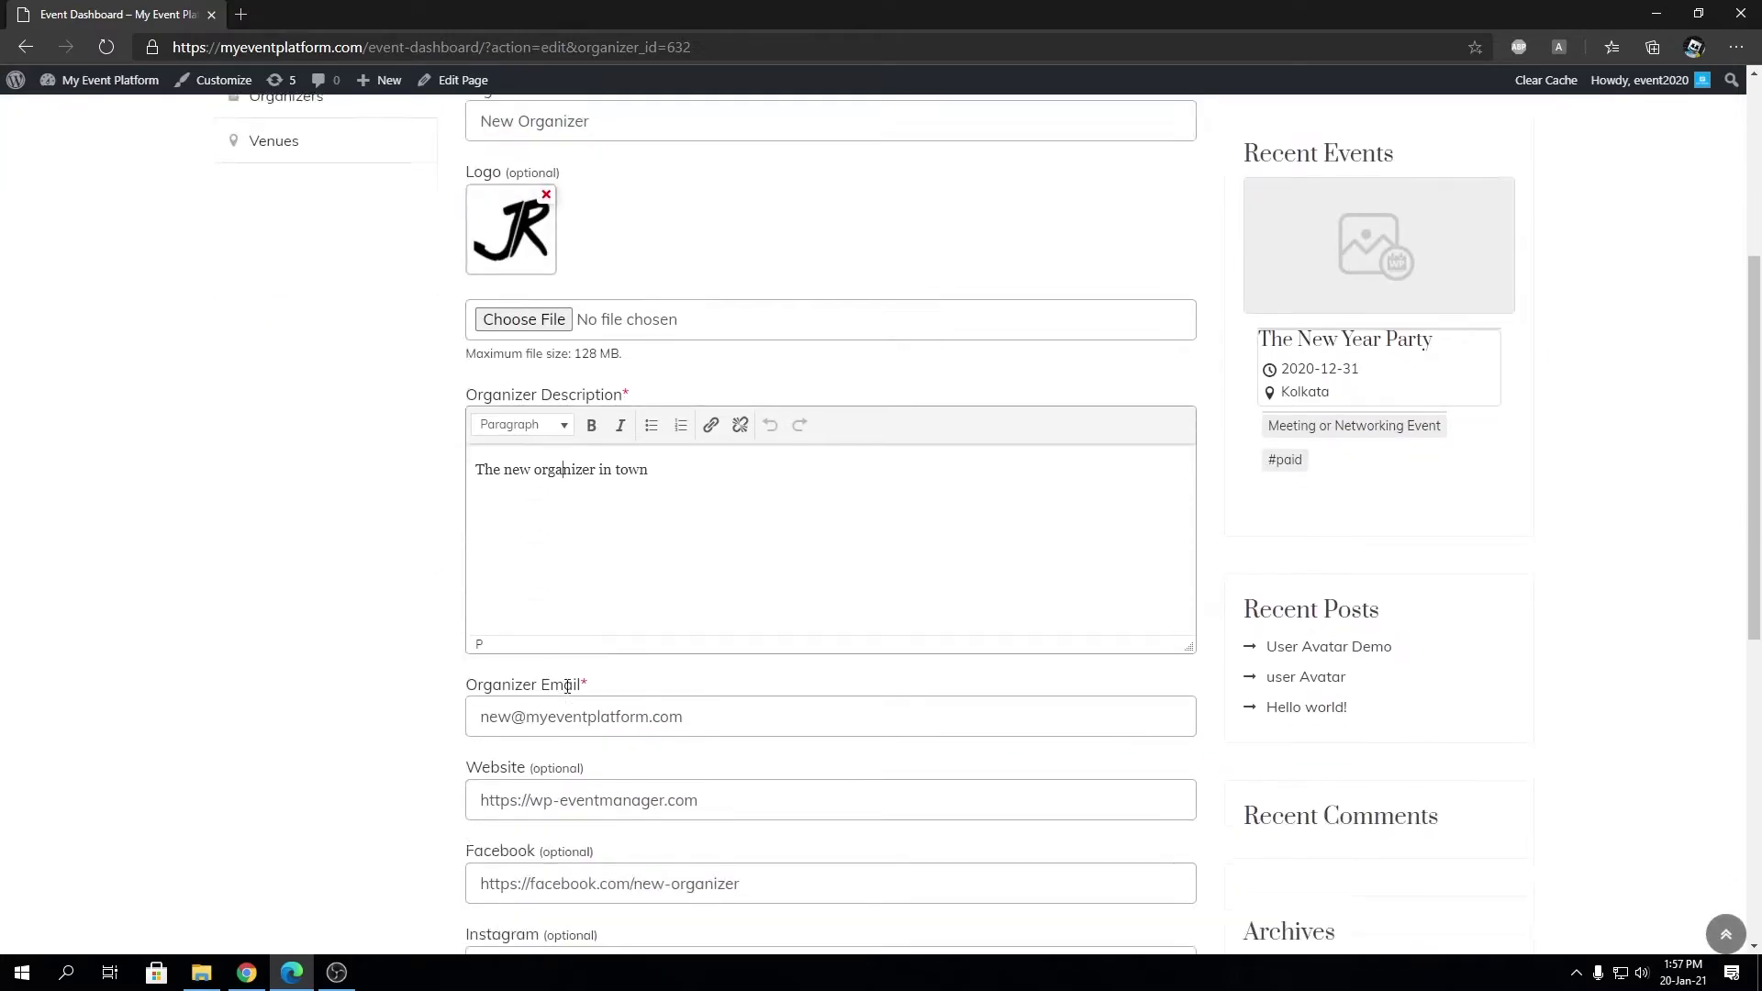
scroll(566, 687, down, 3)
click(609, 452)
click(628, 541)
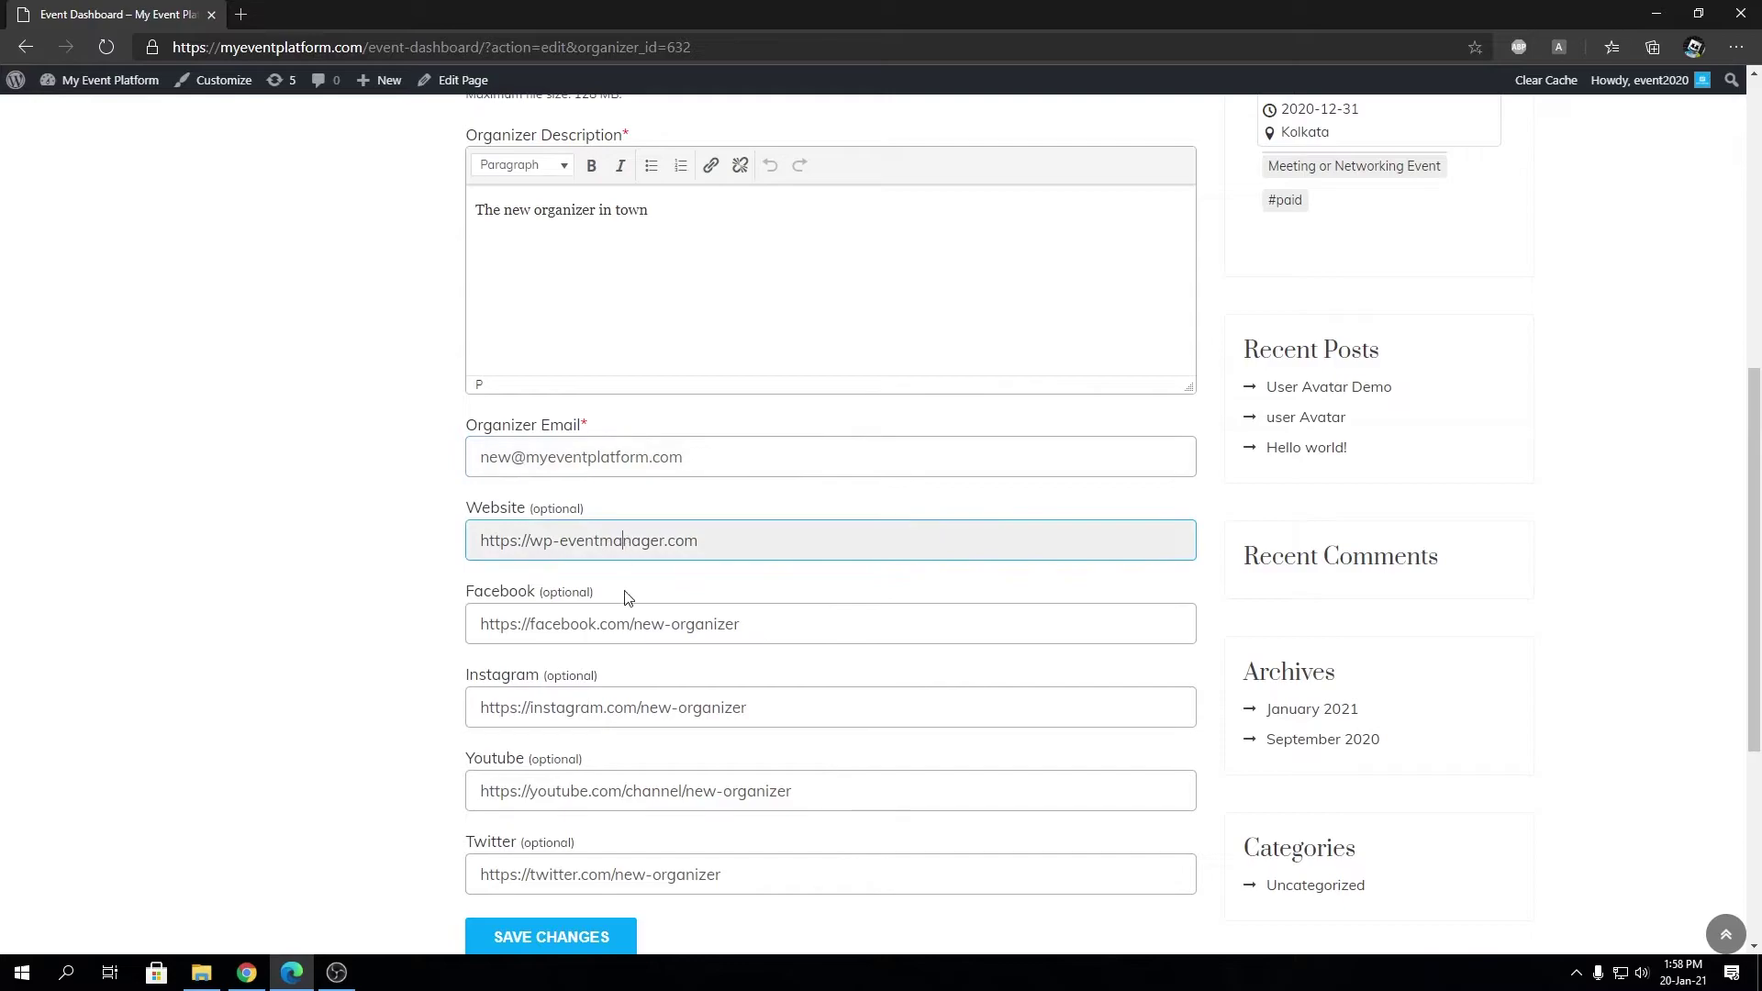
click(629, 876)
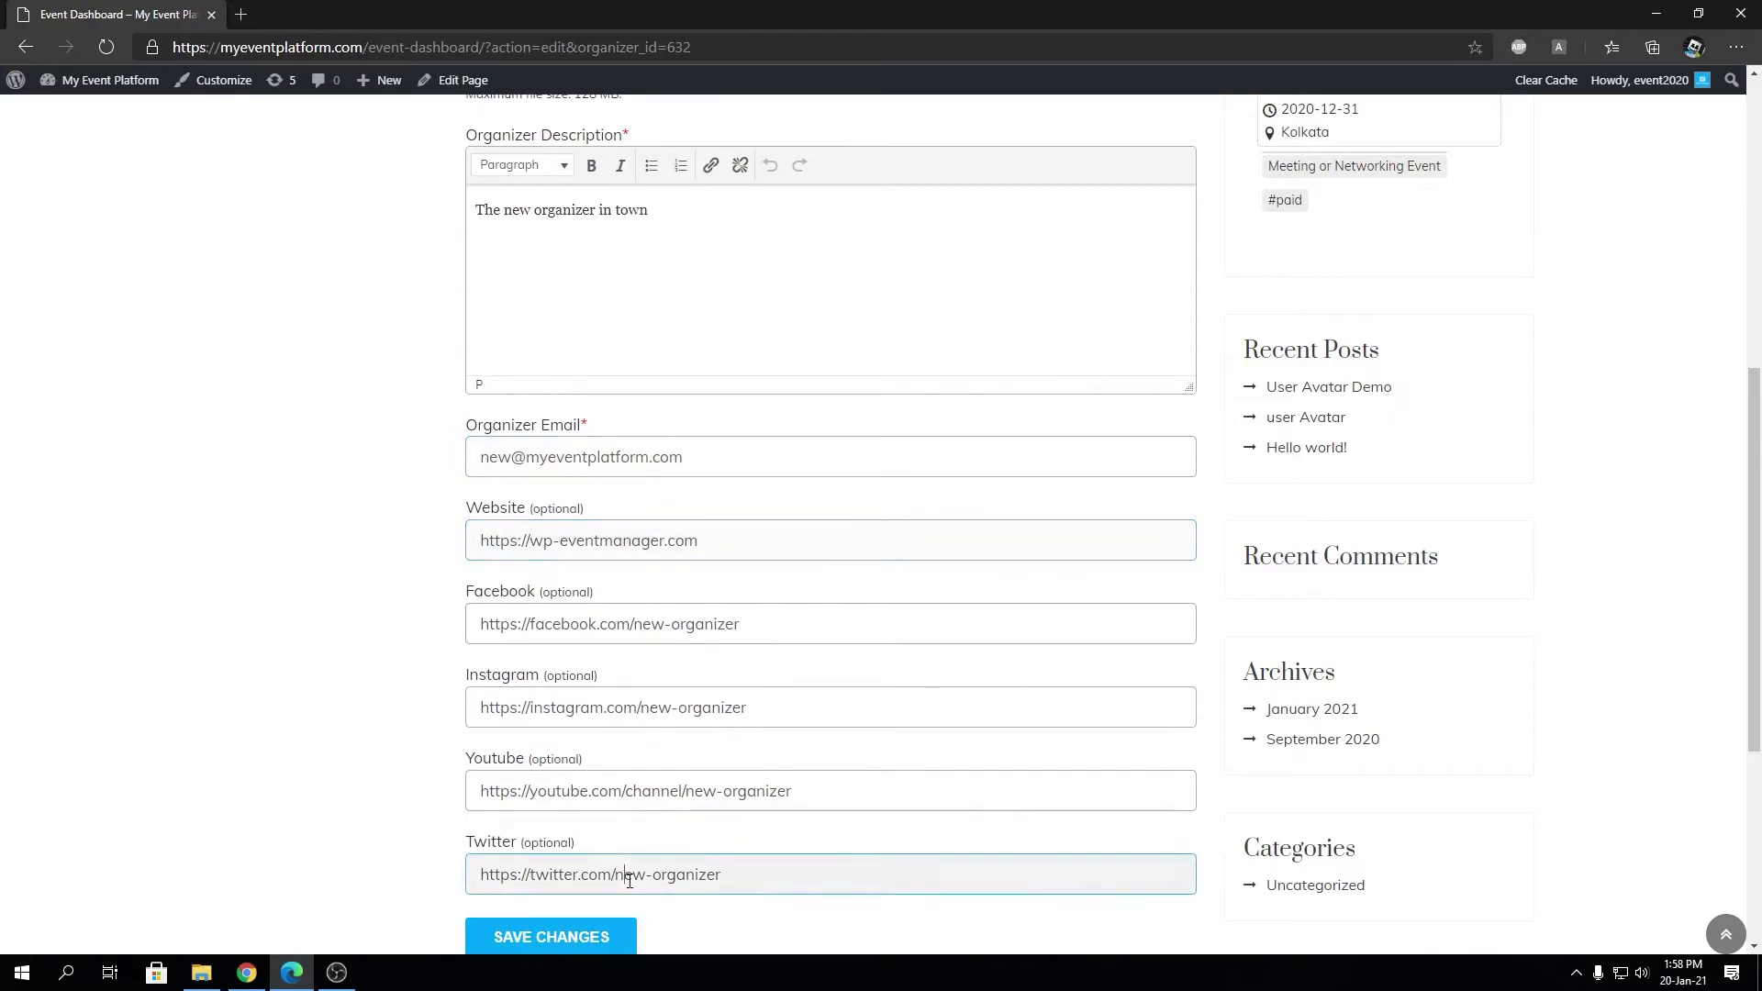
scroll(597, 701, up, 5)
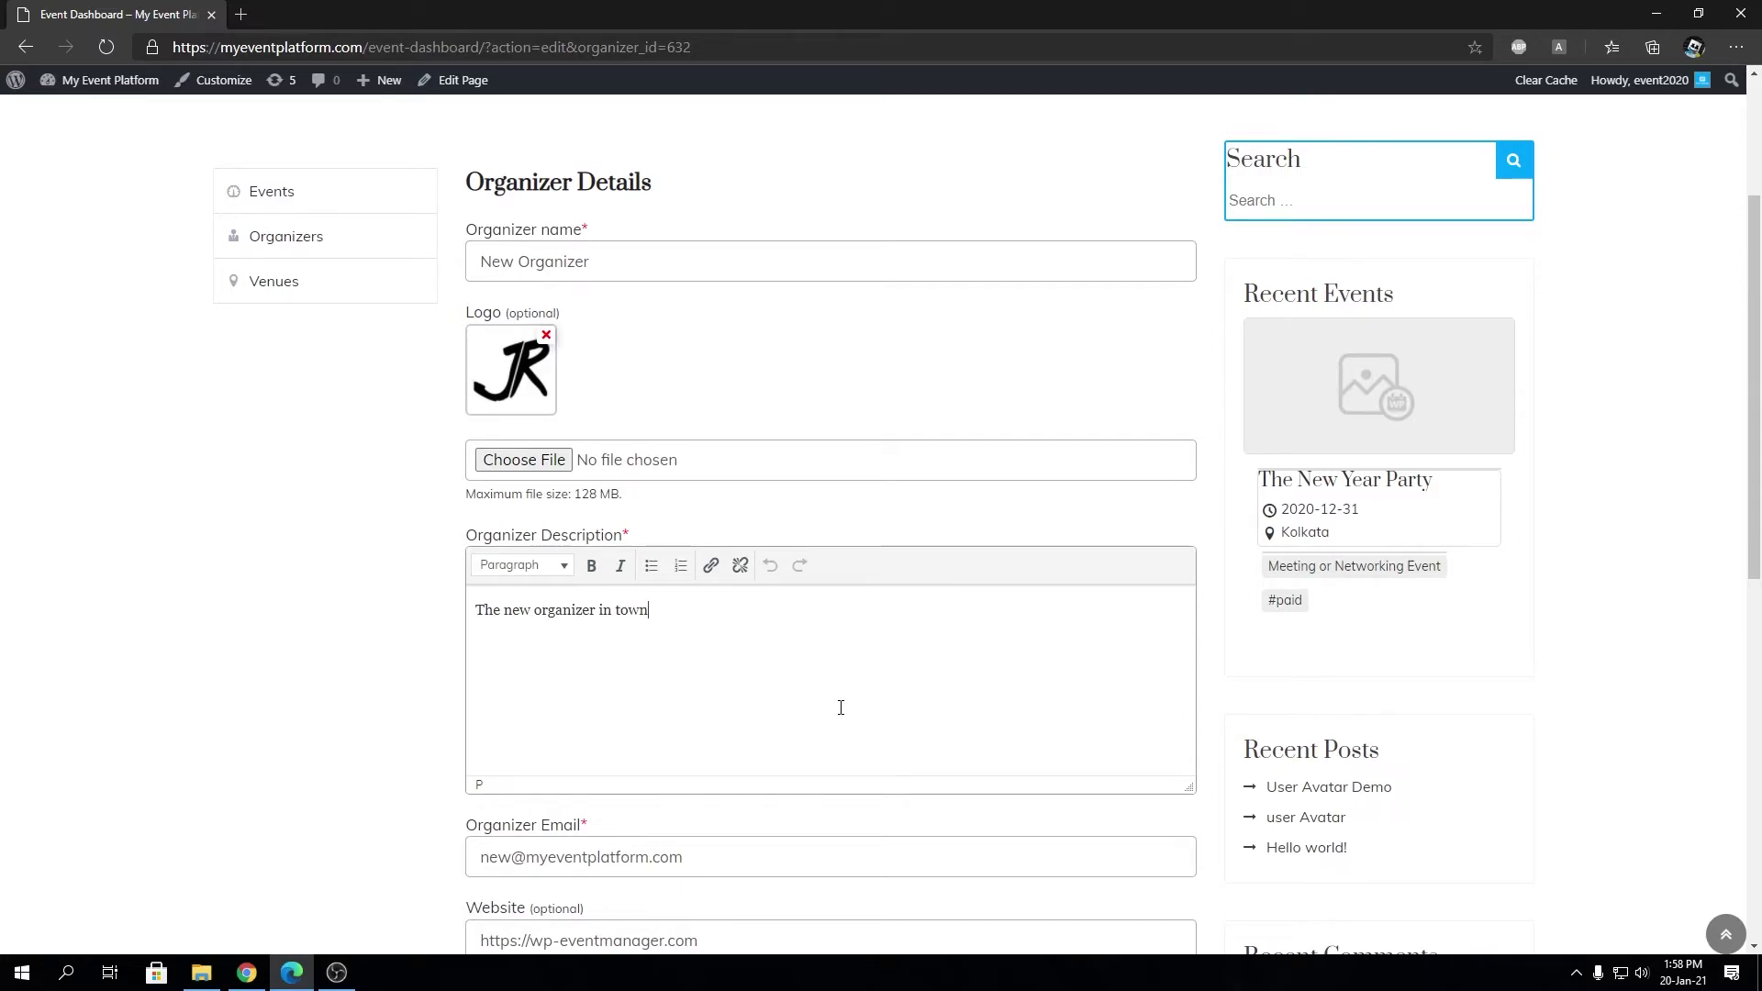
- Add 'Organizes some awesome events in the town by so far' to the description and save changes
key(Return)
text(Organizes some awesome )
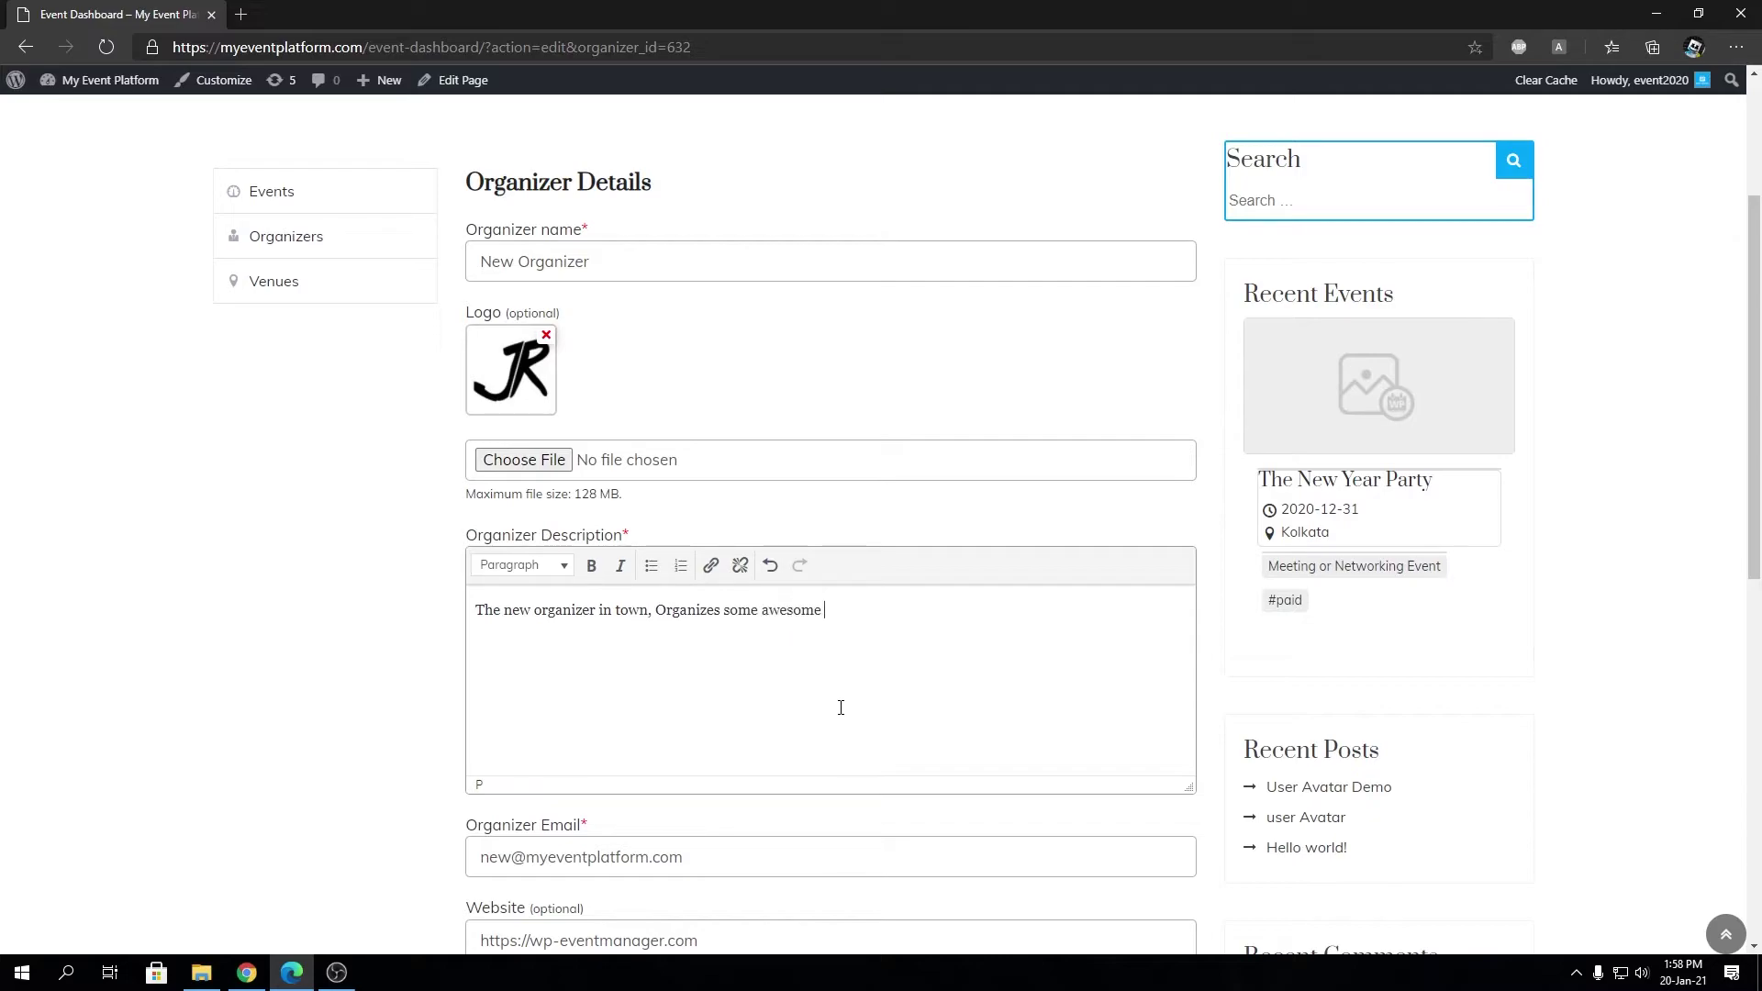
text(events in the town by so far)
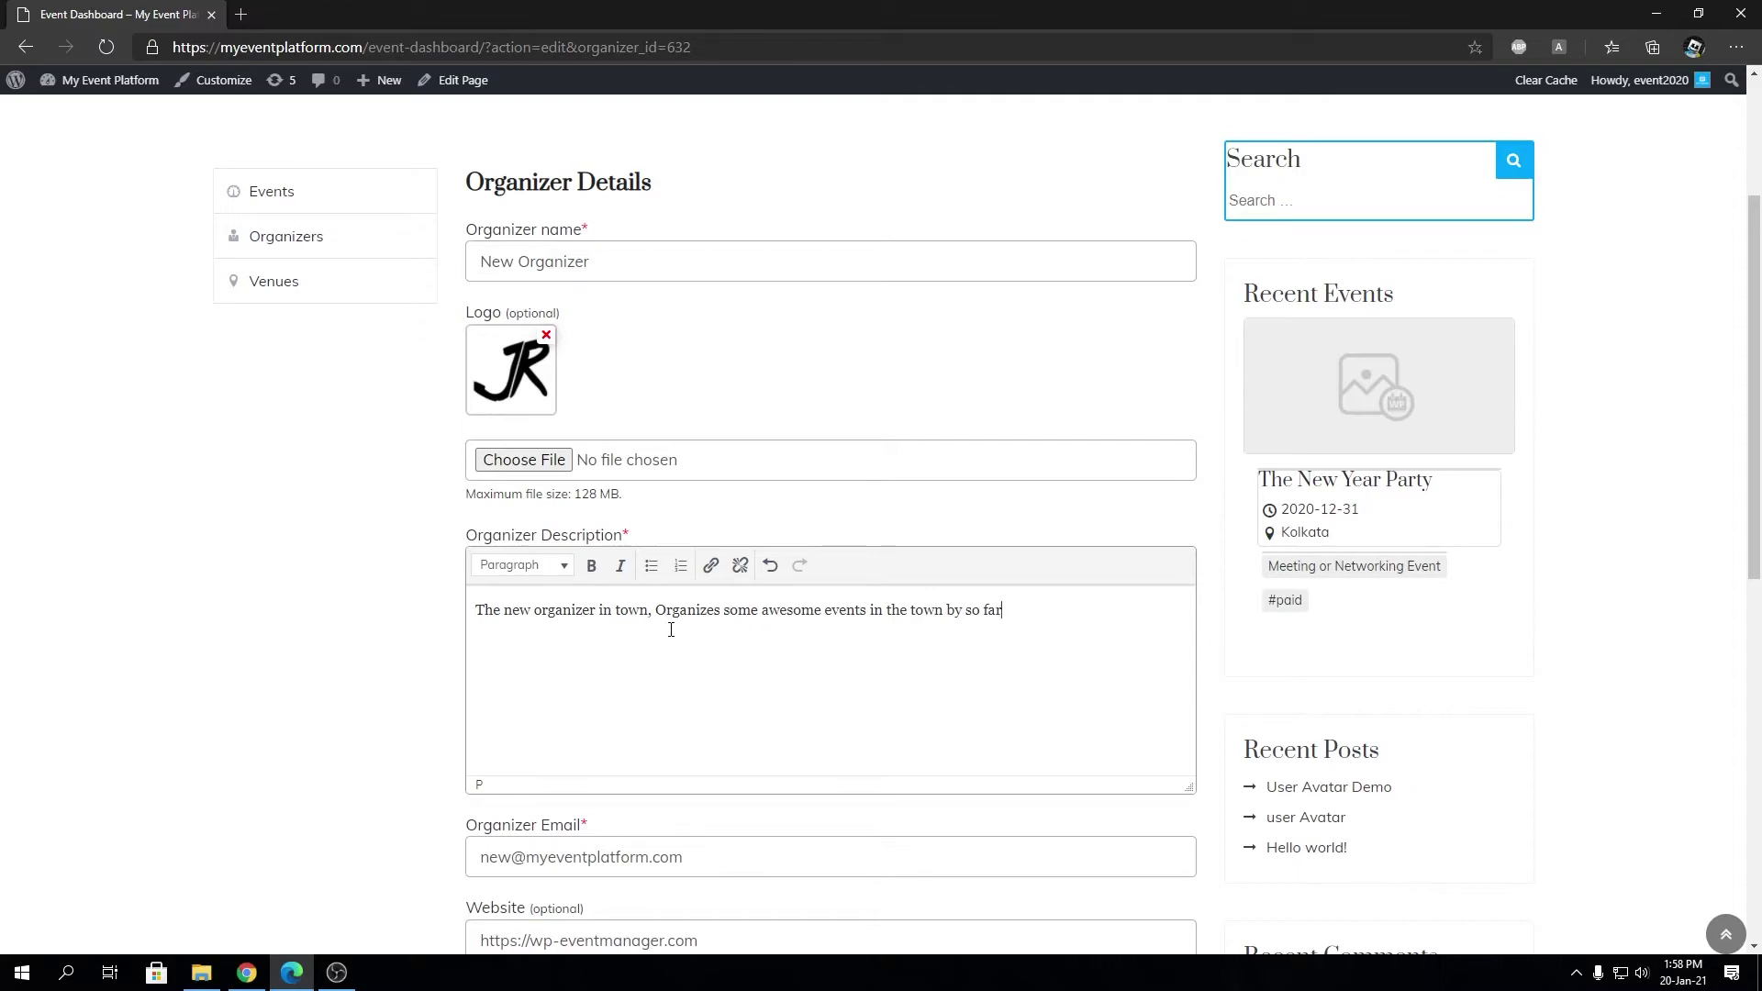
click(661, 263)
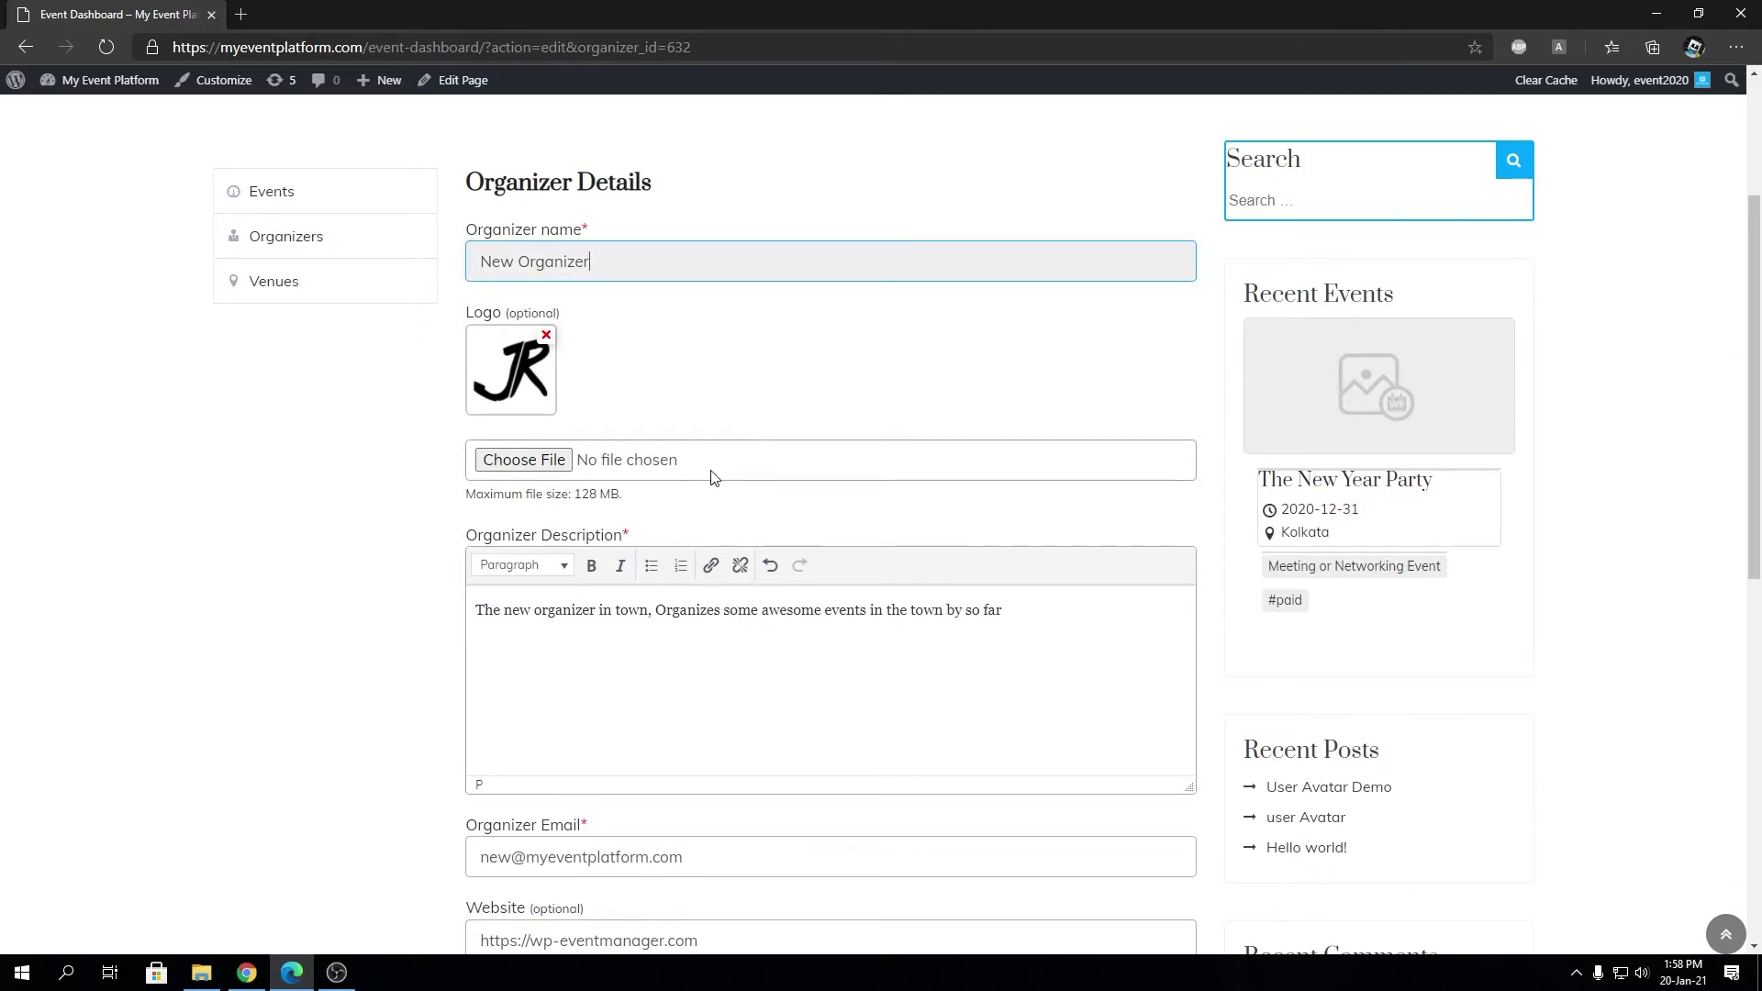
scroll(713, 473, down, 8)
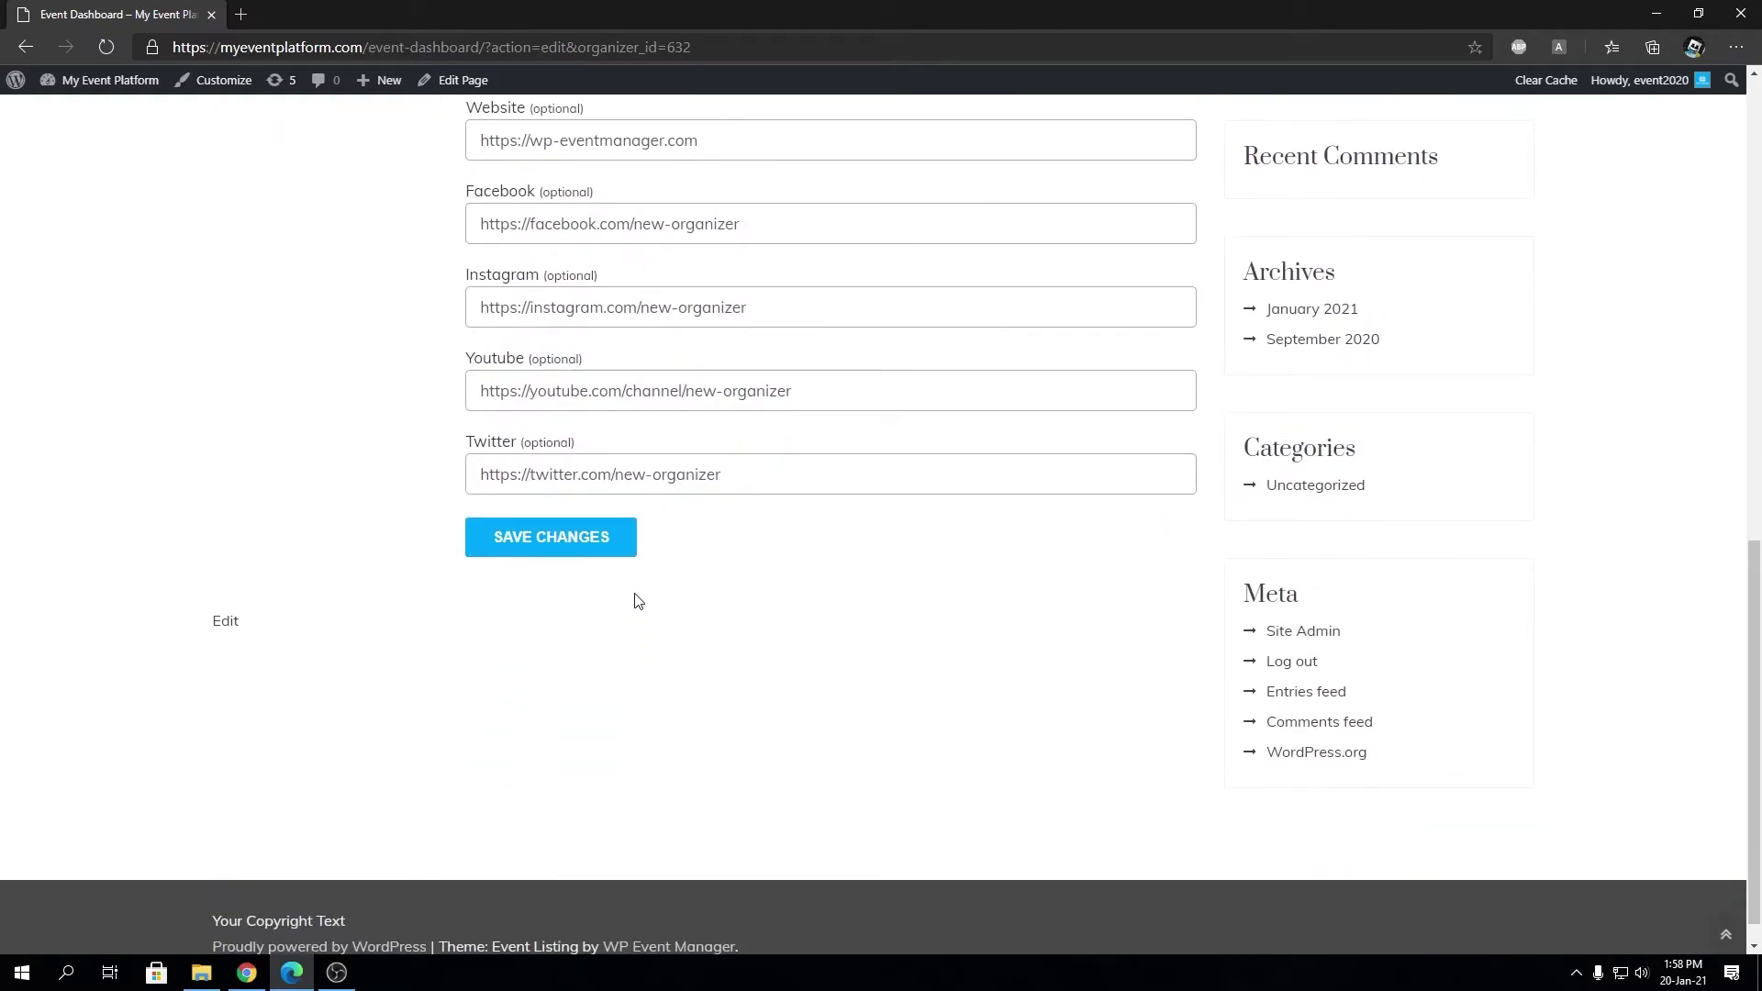
click(595, 534)
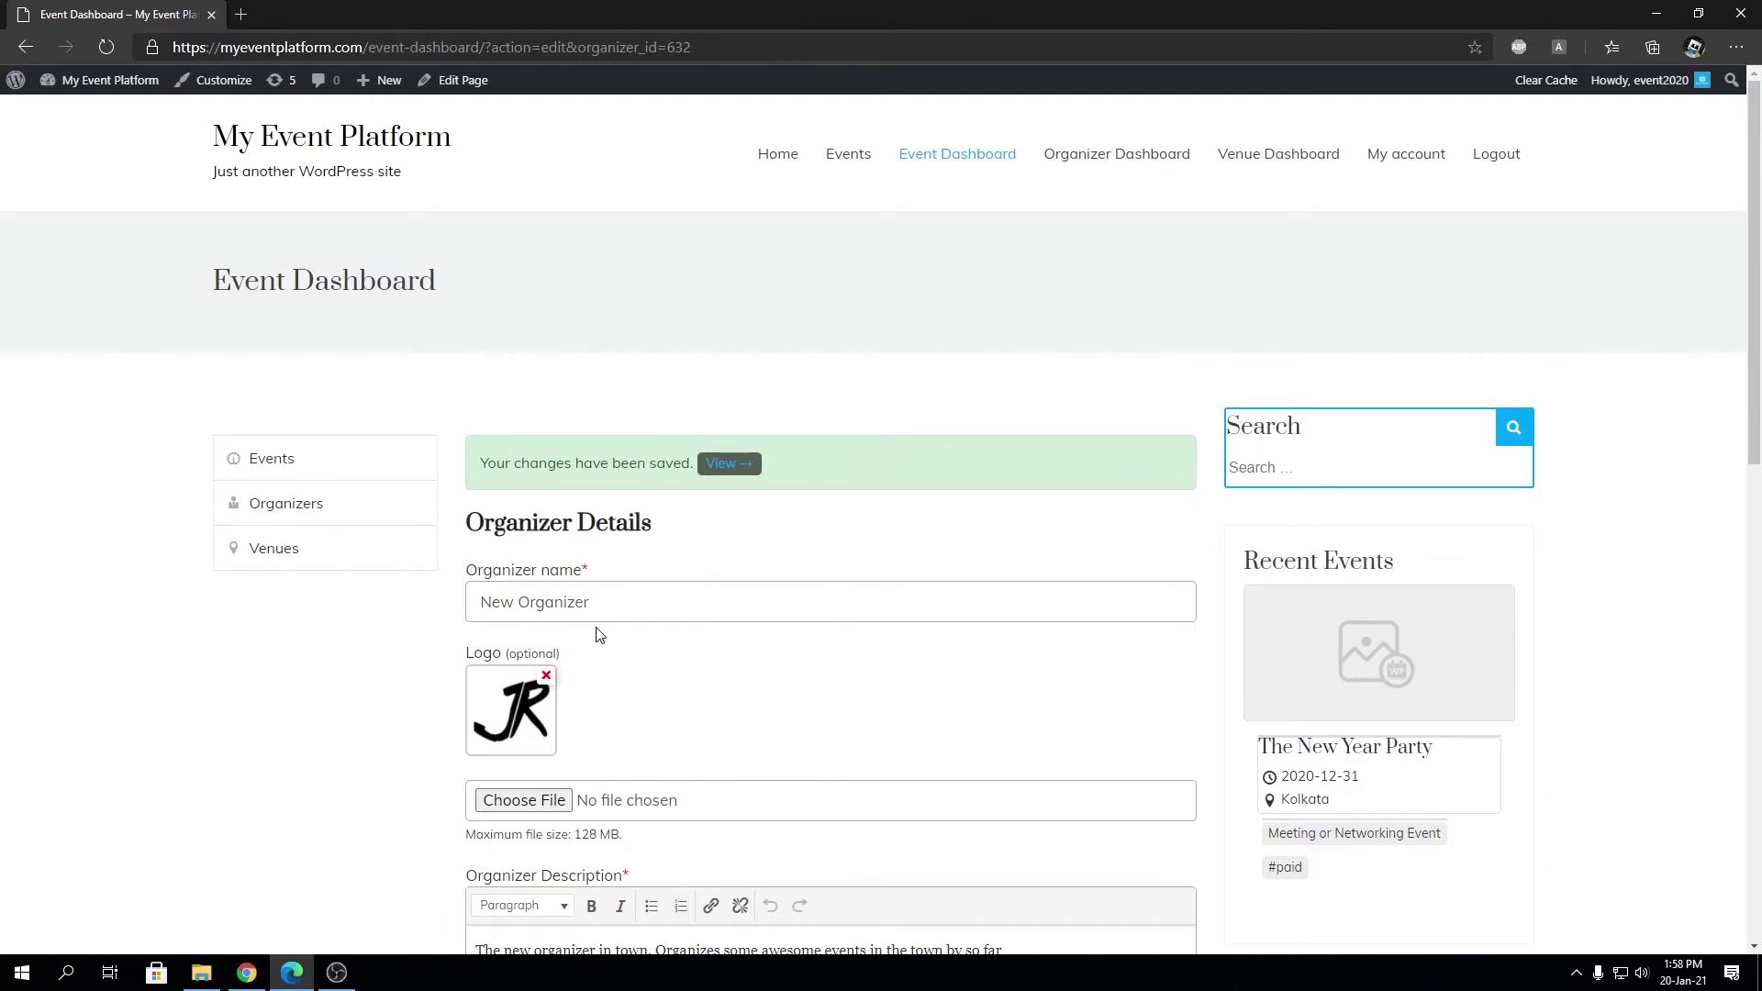
- Open Tech Jobs Fair Berlin – 2021 from the Events list for editing
click(314, 466)
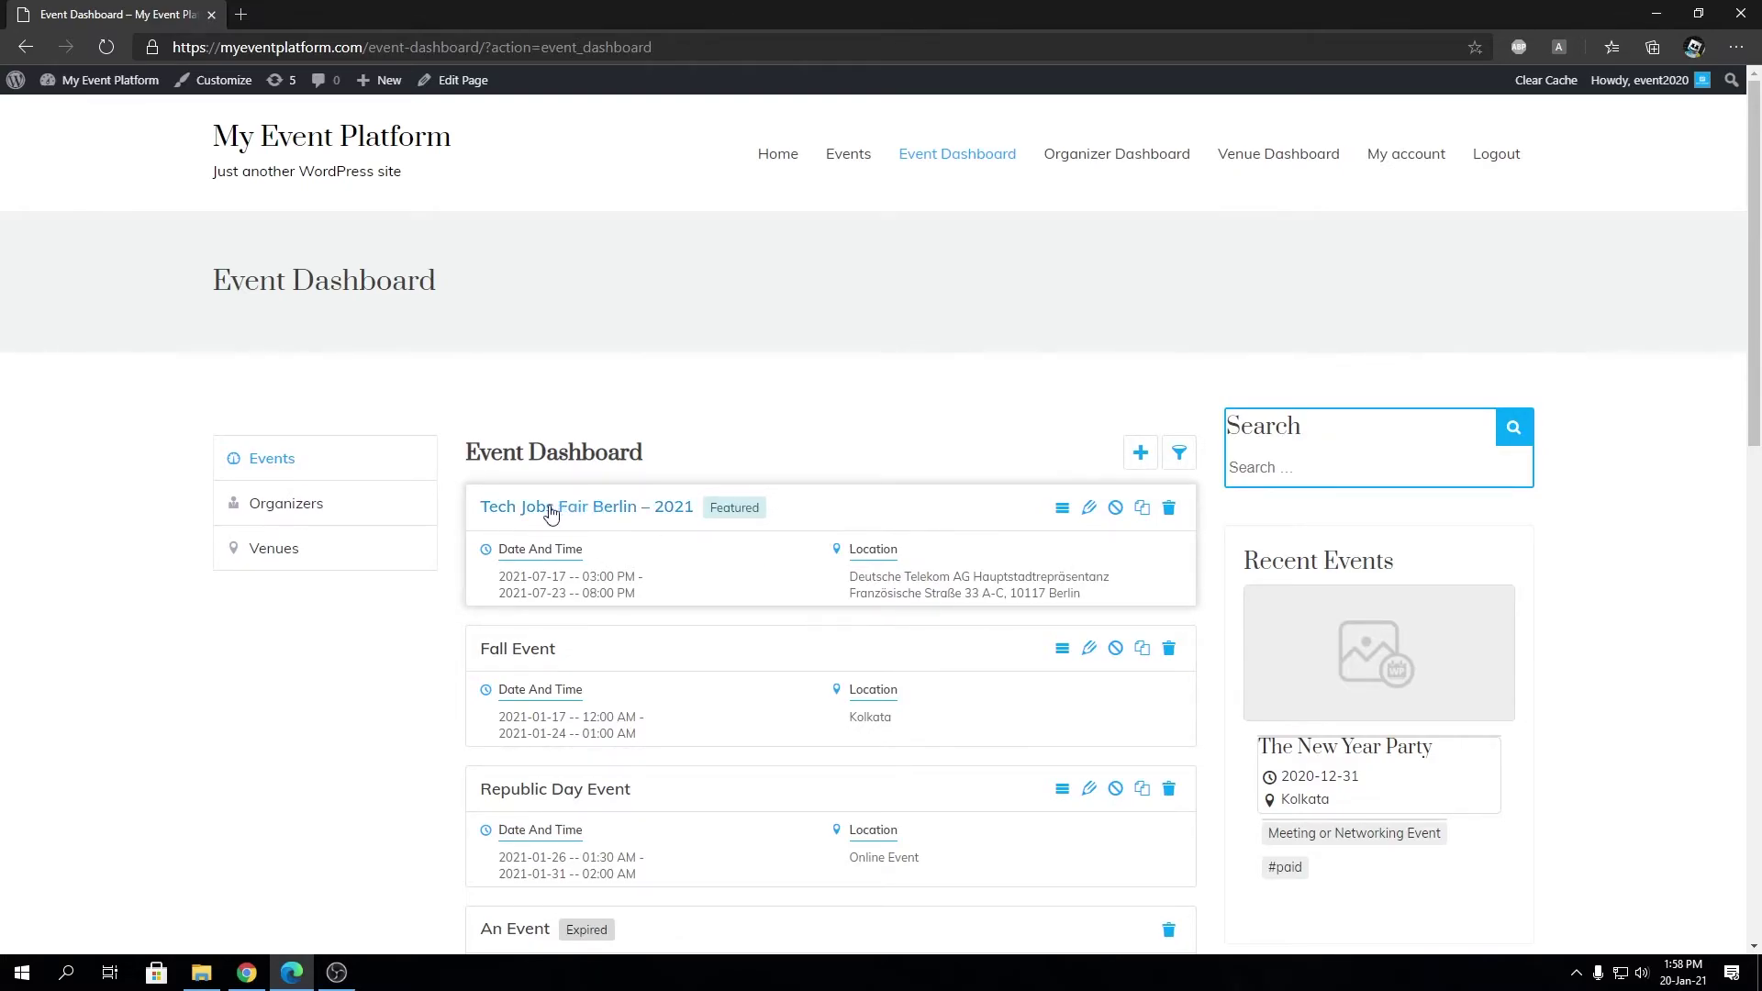
click(1088, 512)
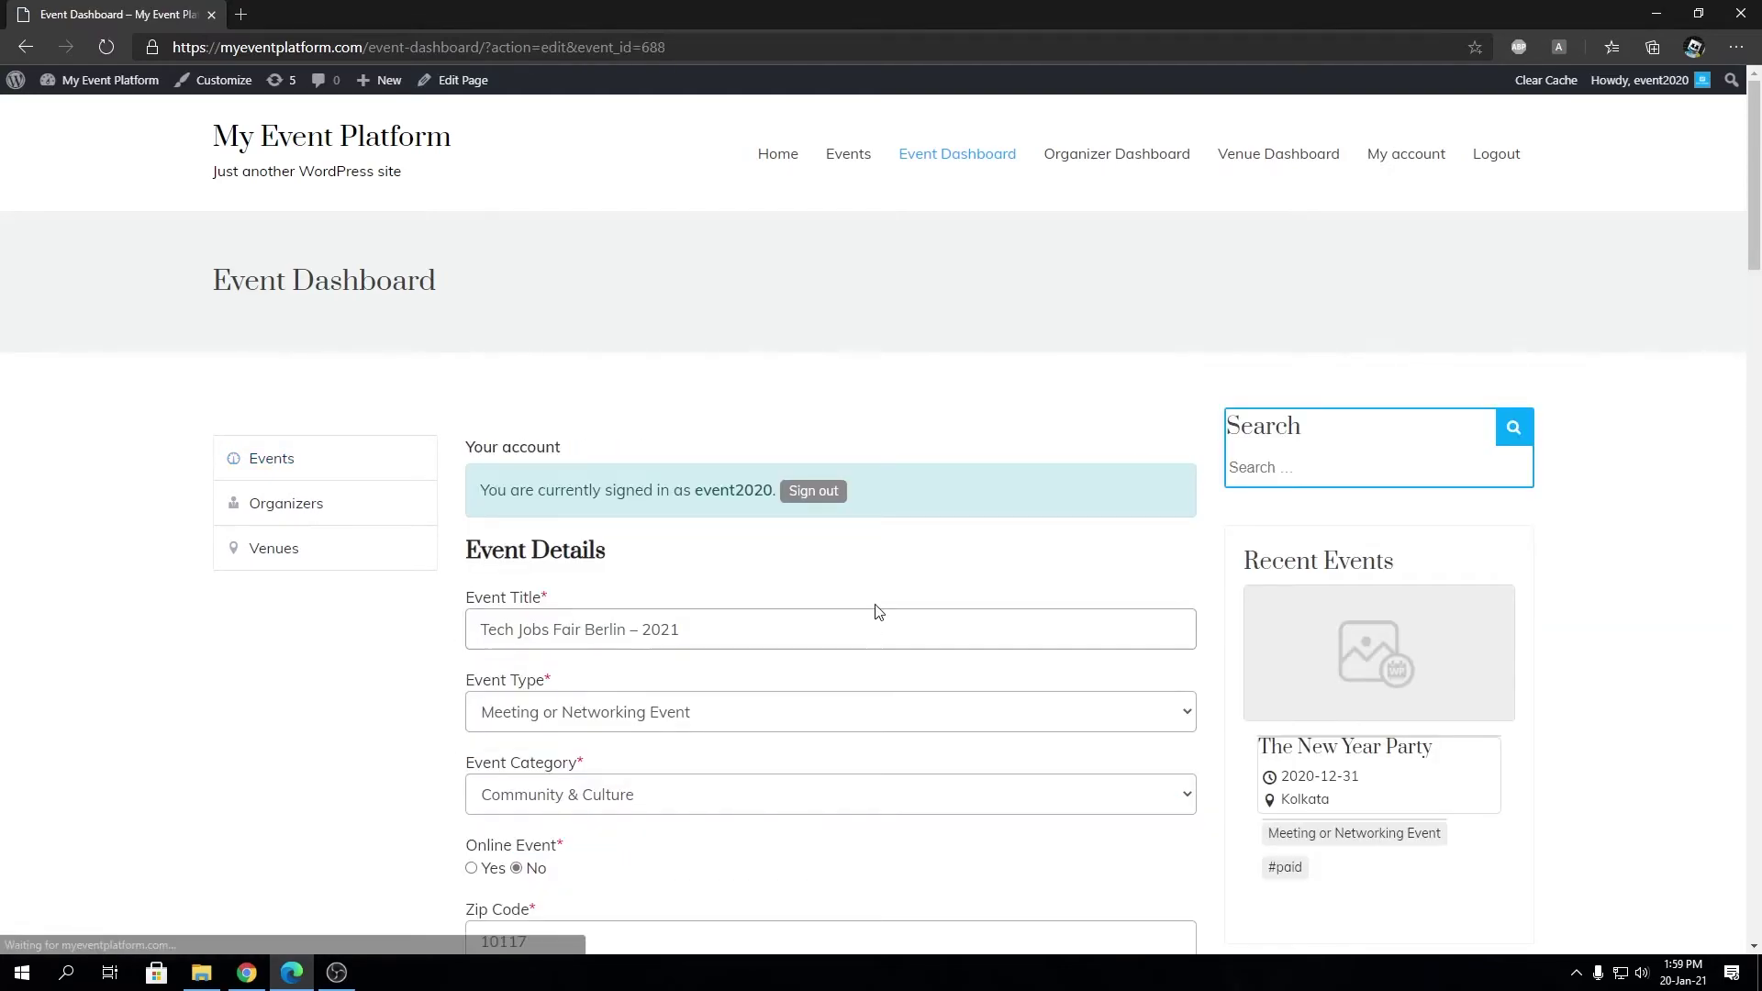
scroll(875, 604, down, 1)
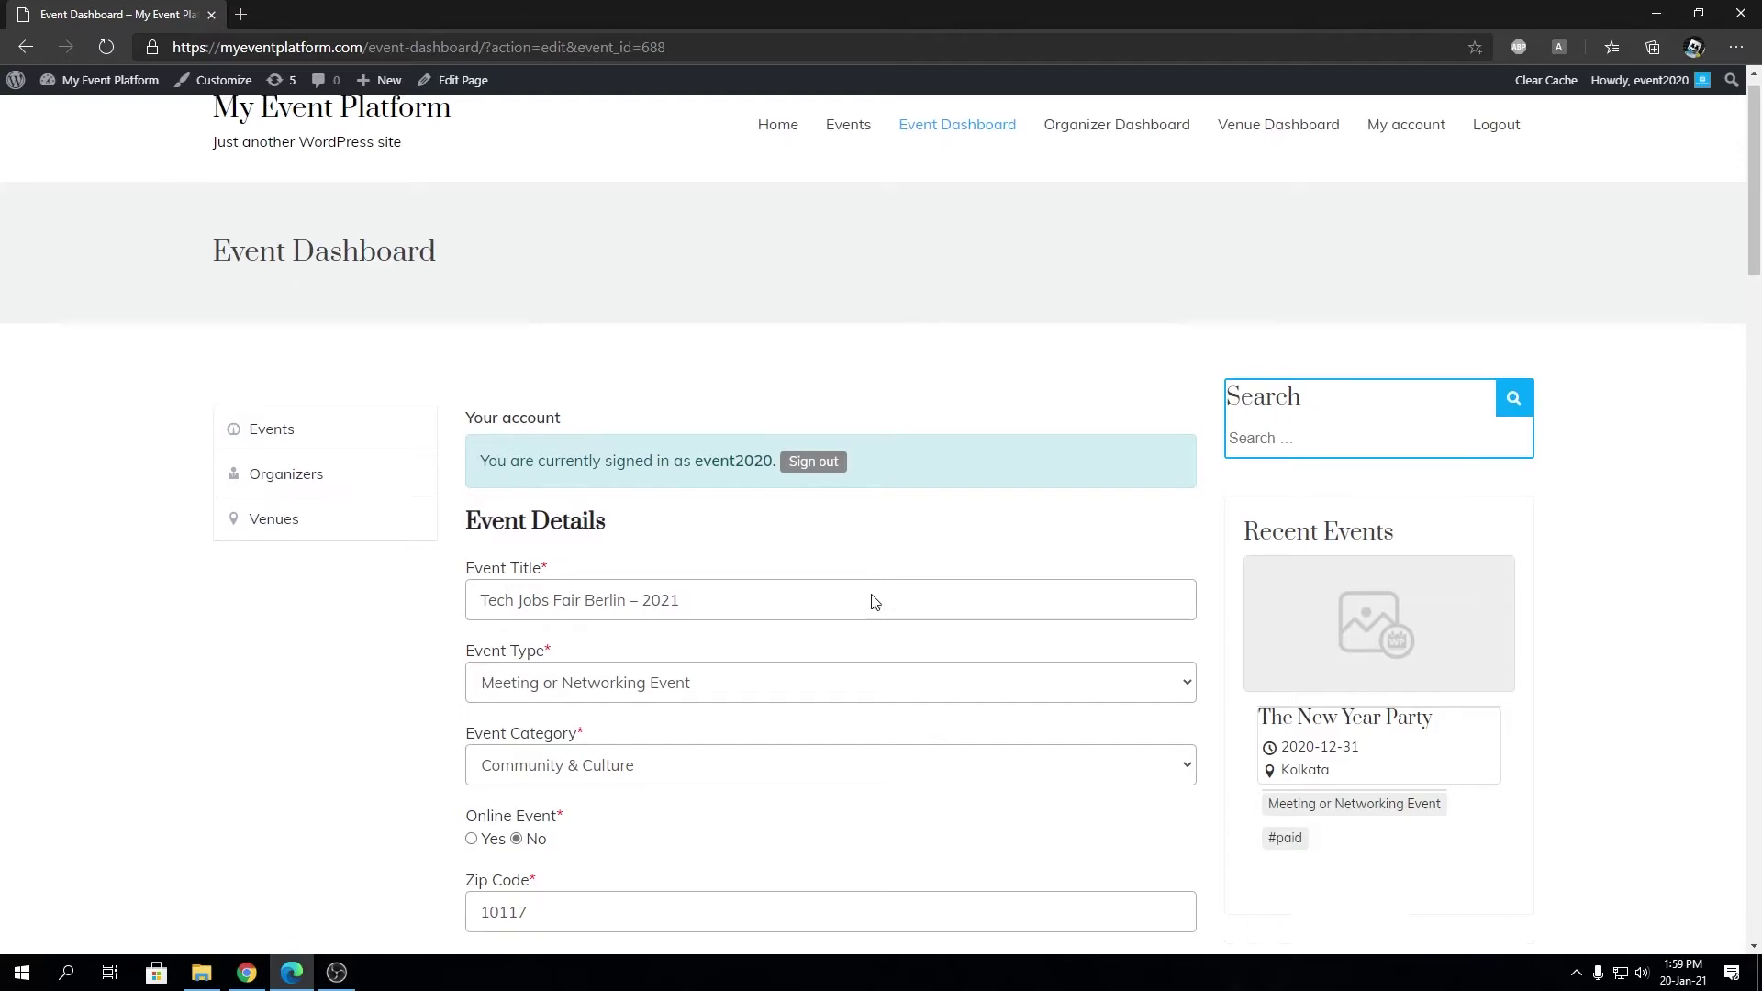
scroll(875, 604, down, 8)
scroll(875, 604, down, 3)
scroll(309, 652, down, 4)
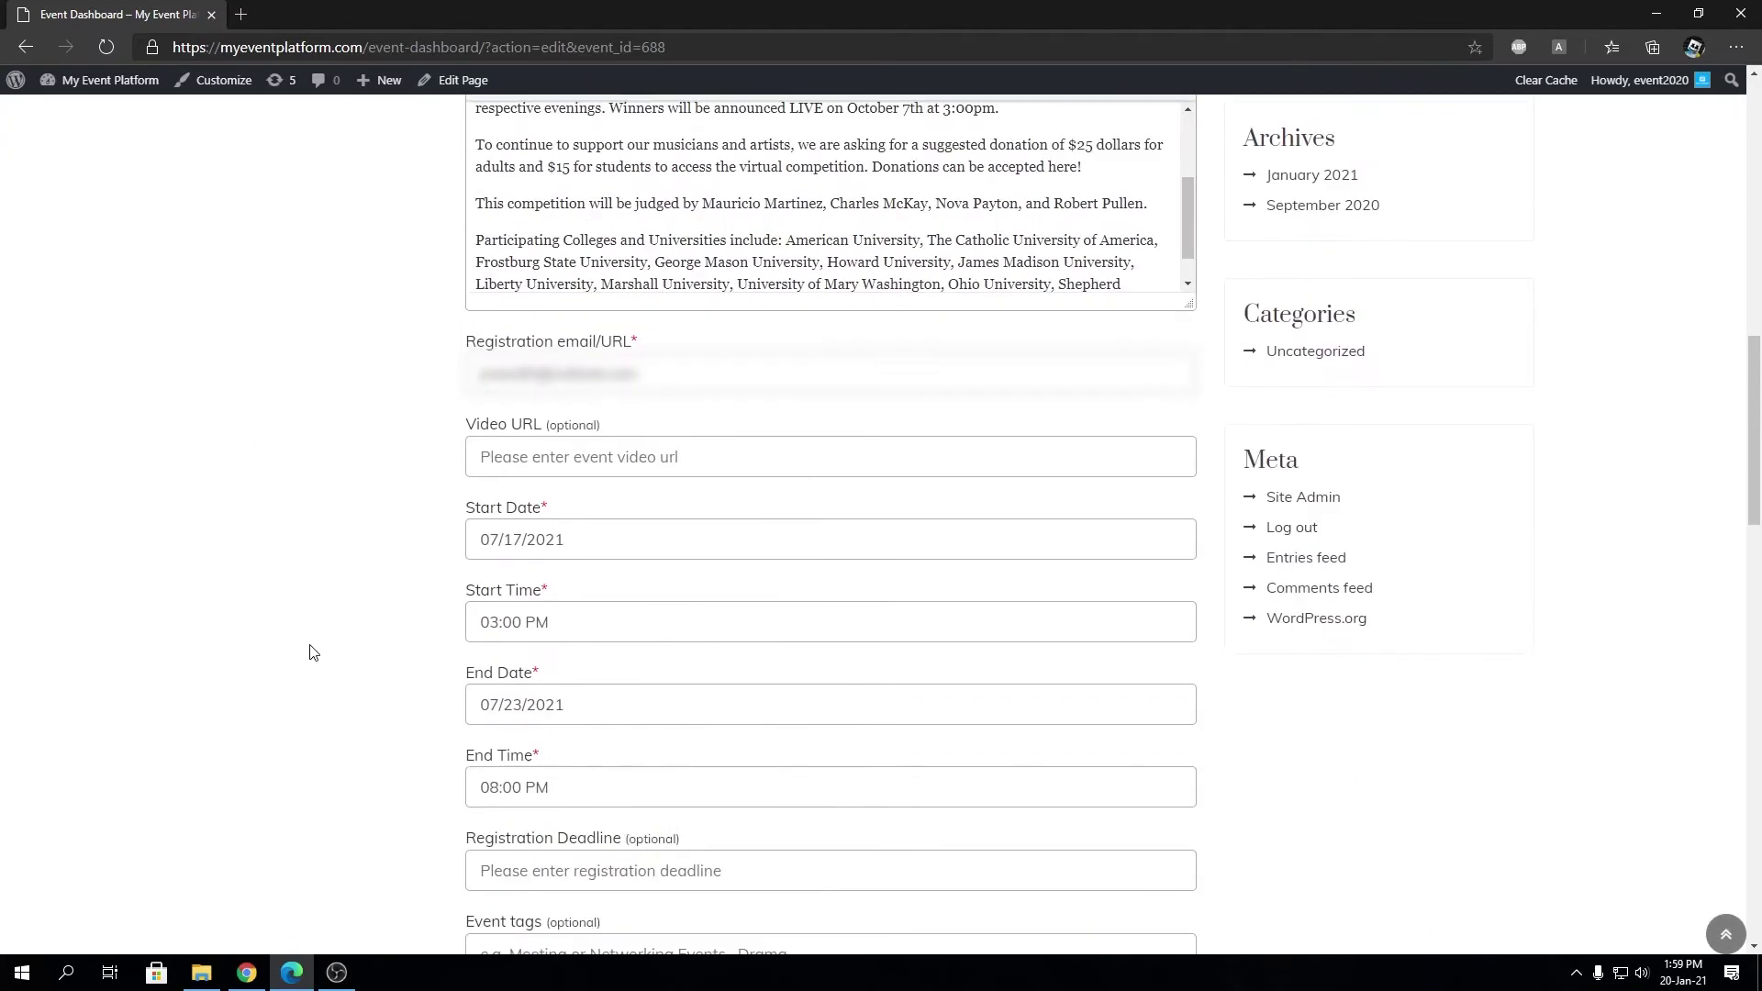
scroll(310, 652, down, 15)
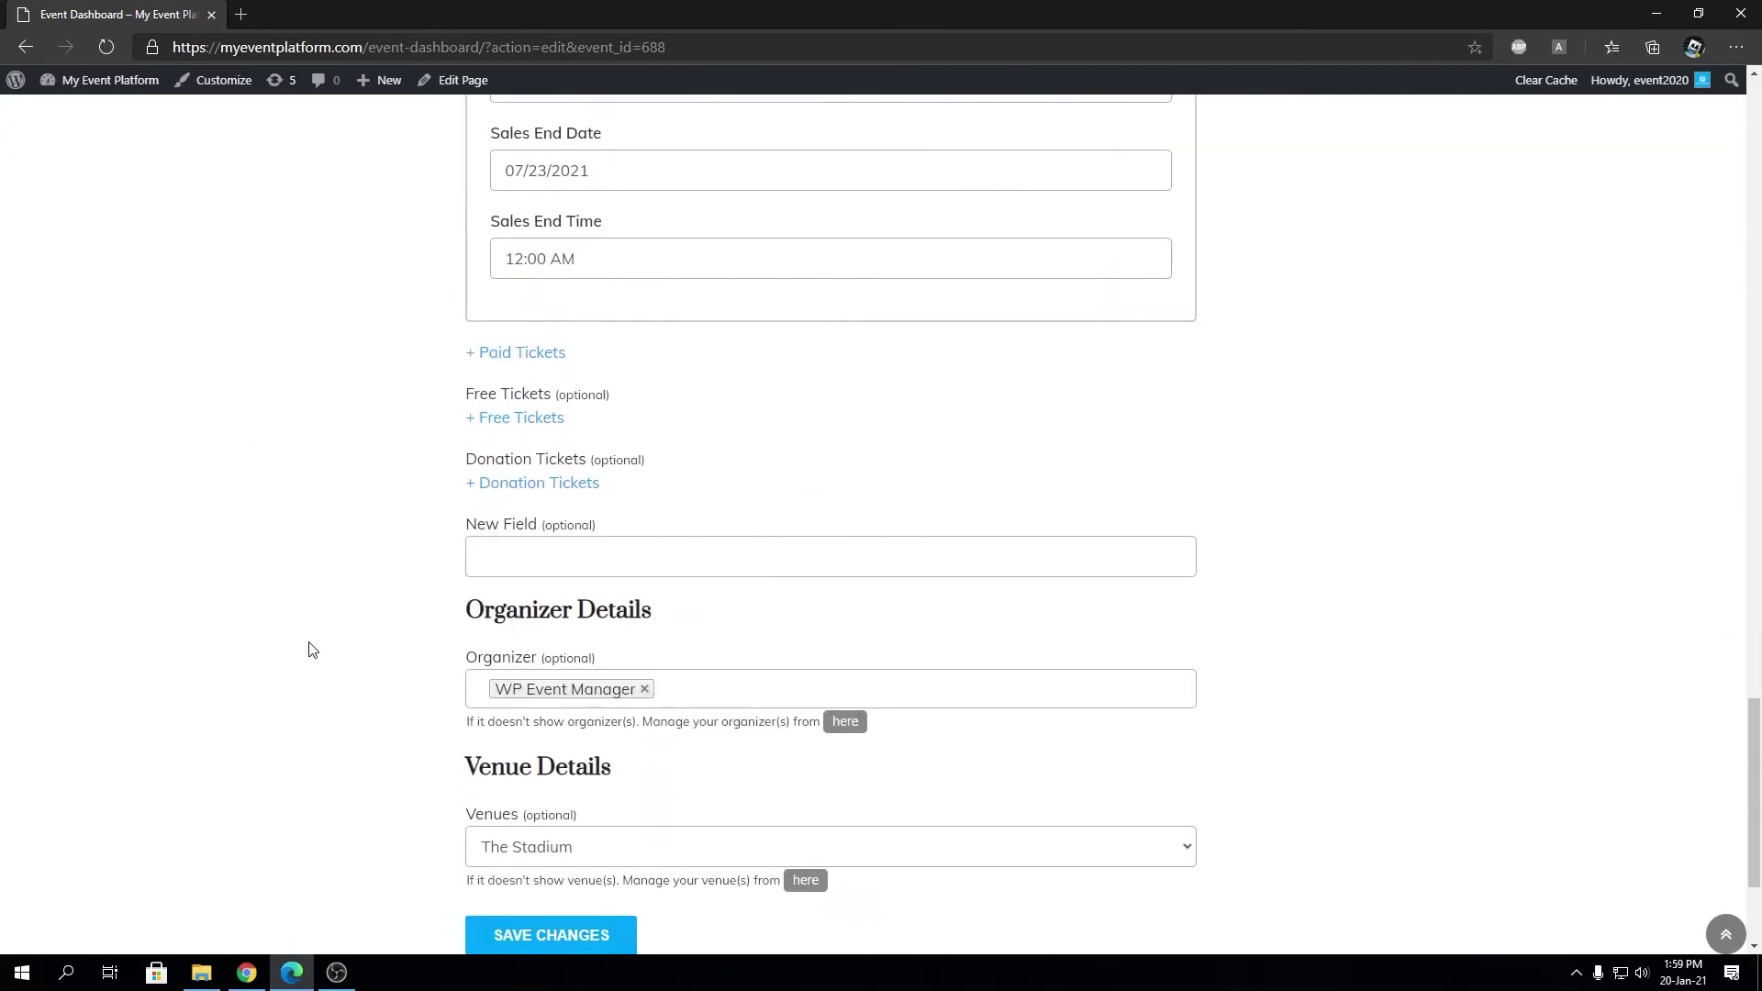
scroll(309, 649, down, 1)
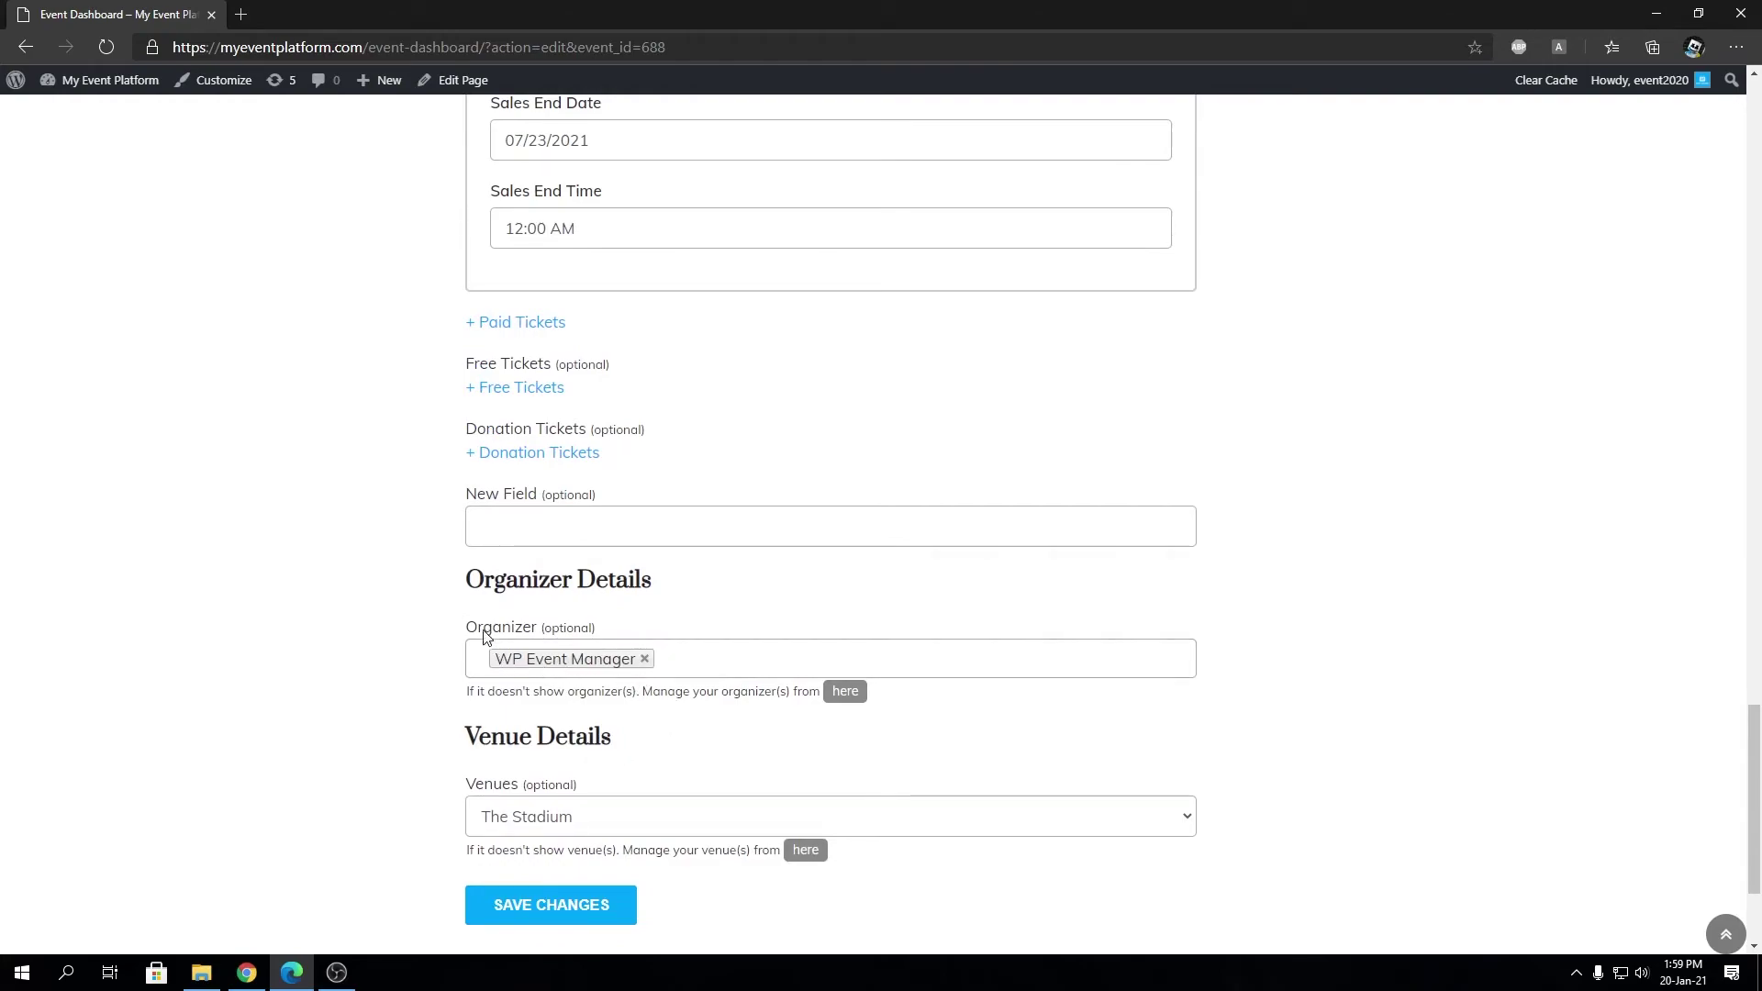
- Replace WP Event Manager with New Organizer in the event's organizer field
drag(486, 636, 539, 634)
click(535, 661)
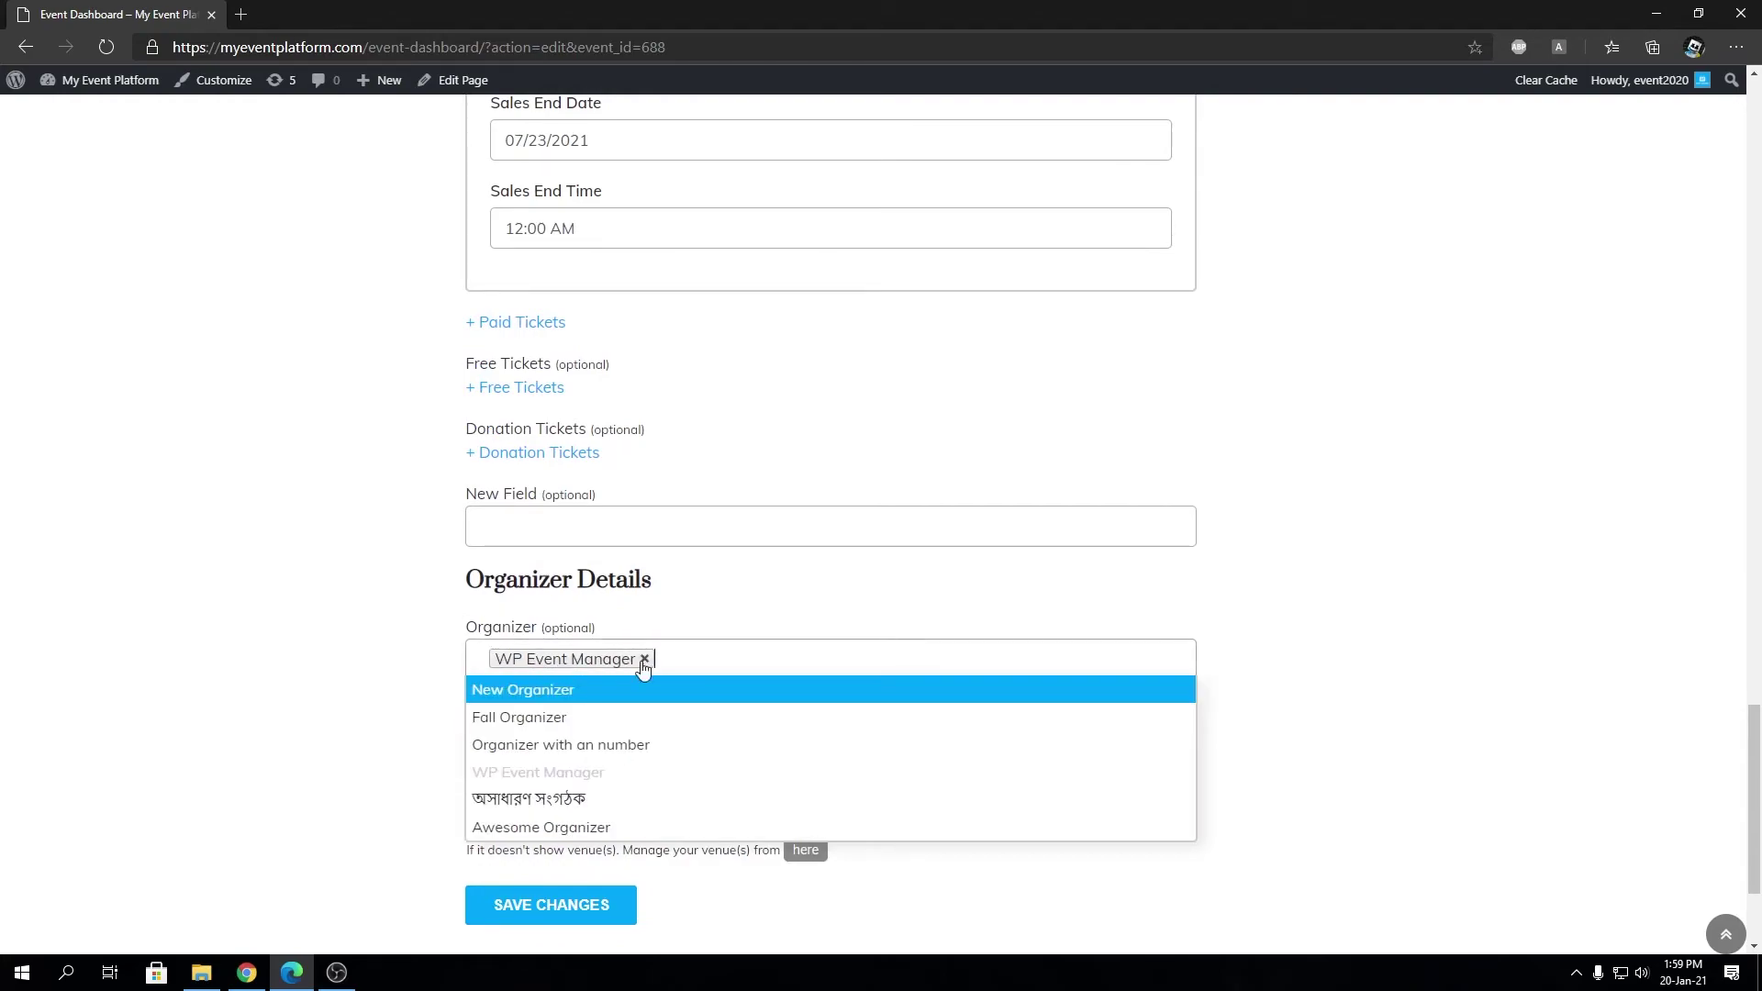
click(714, 620)
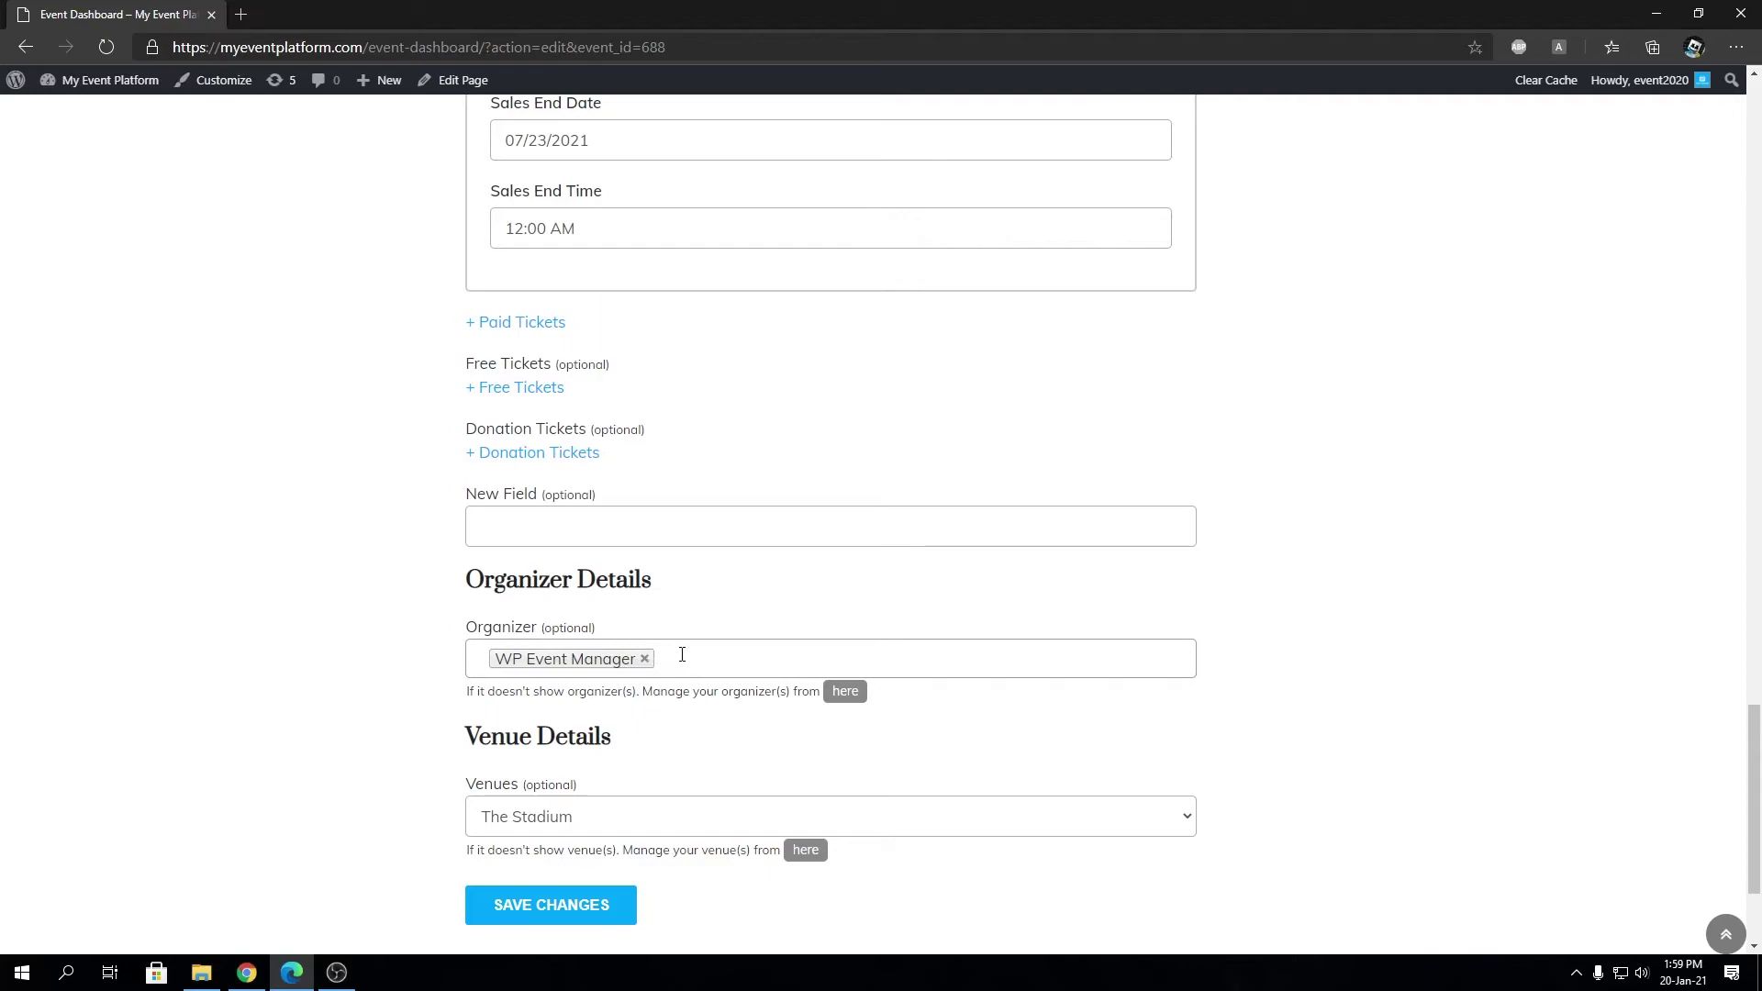
click(680, 658)
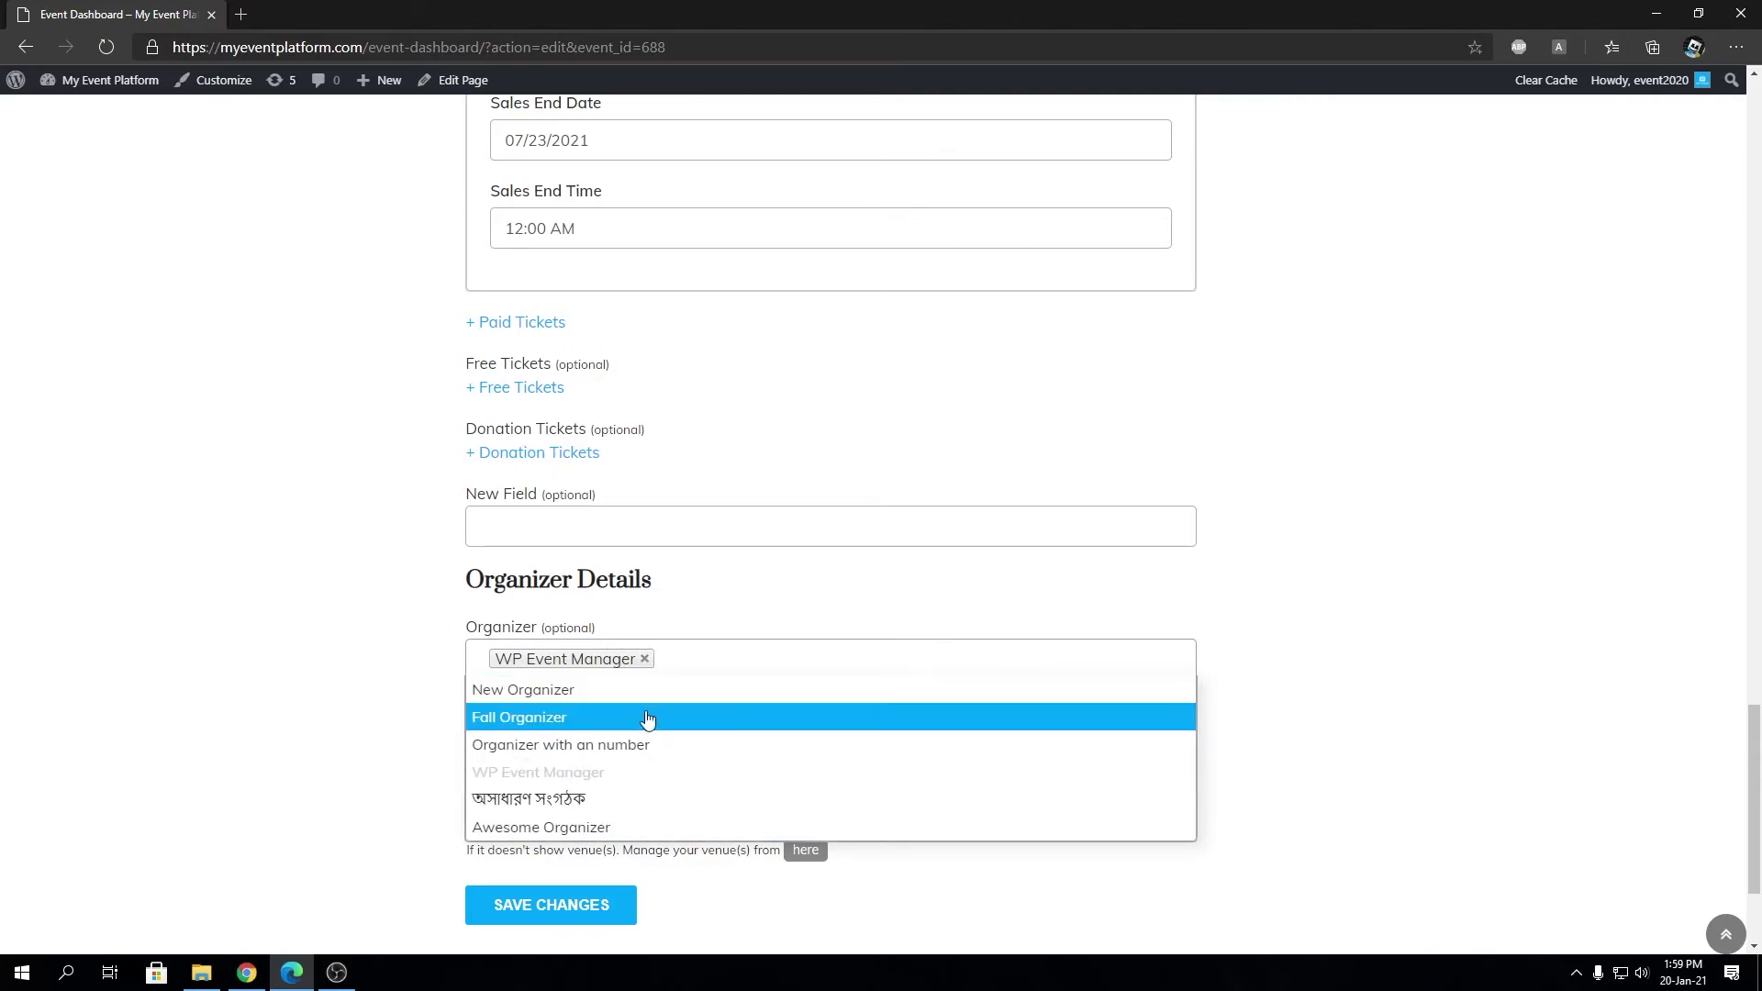
click(421, 637)
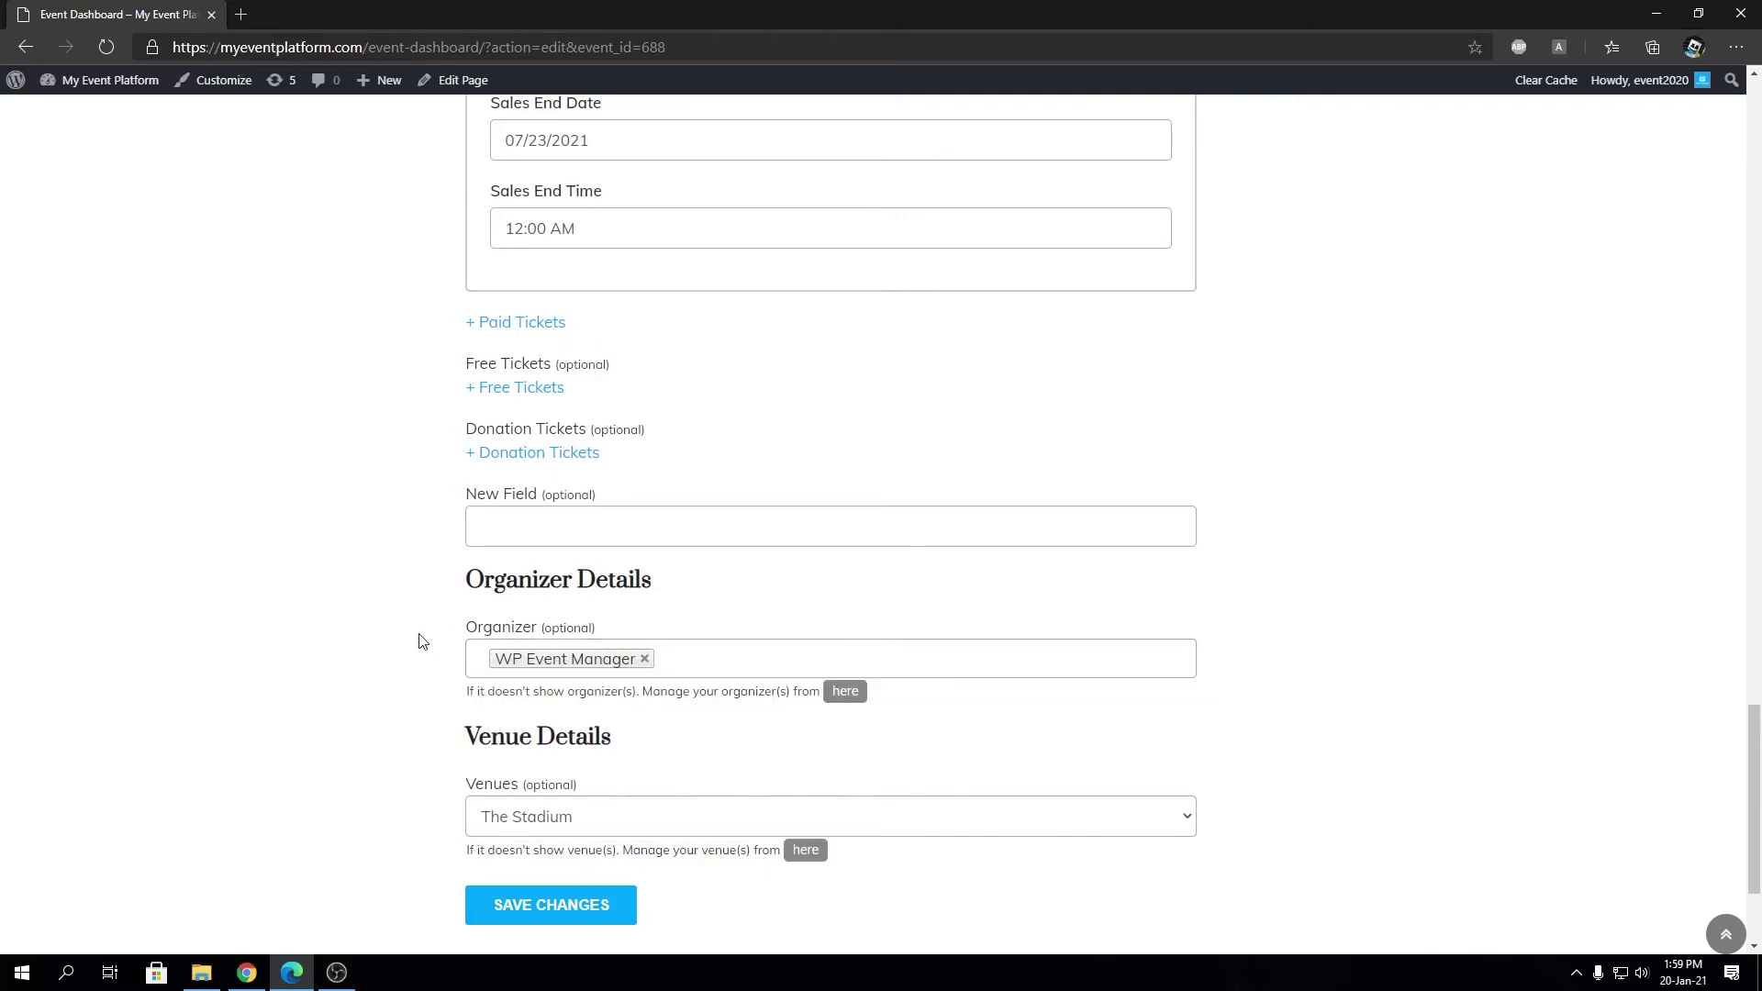
click(645, 659)
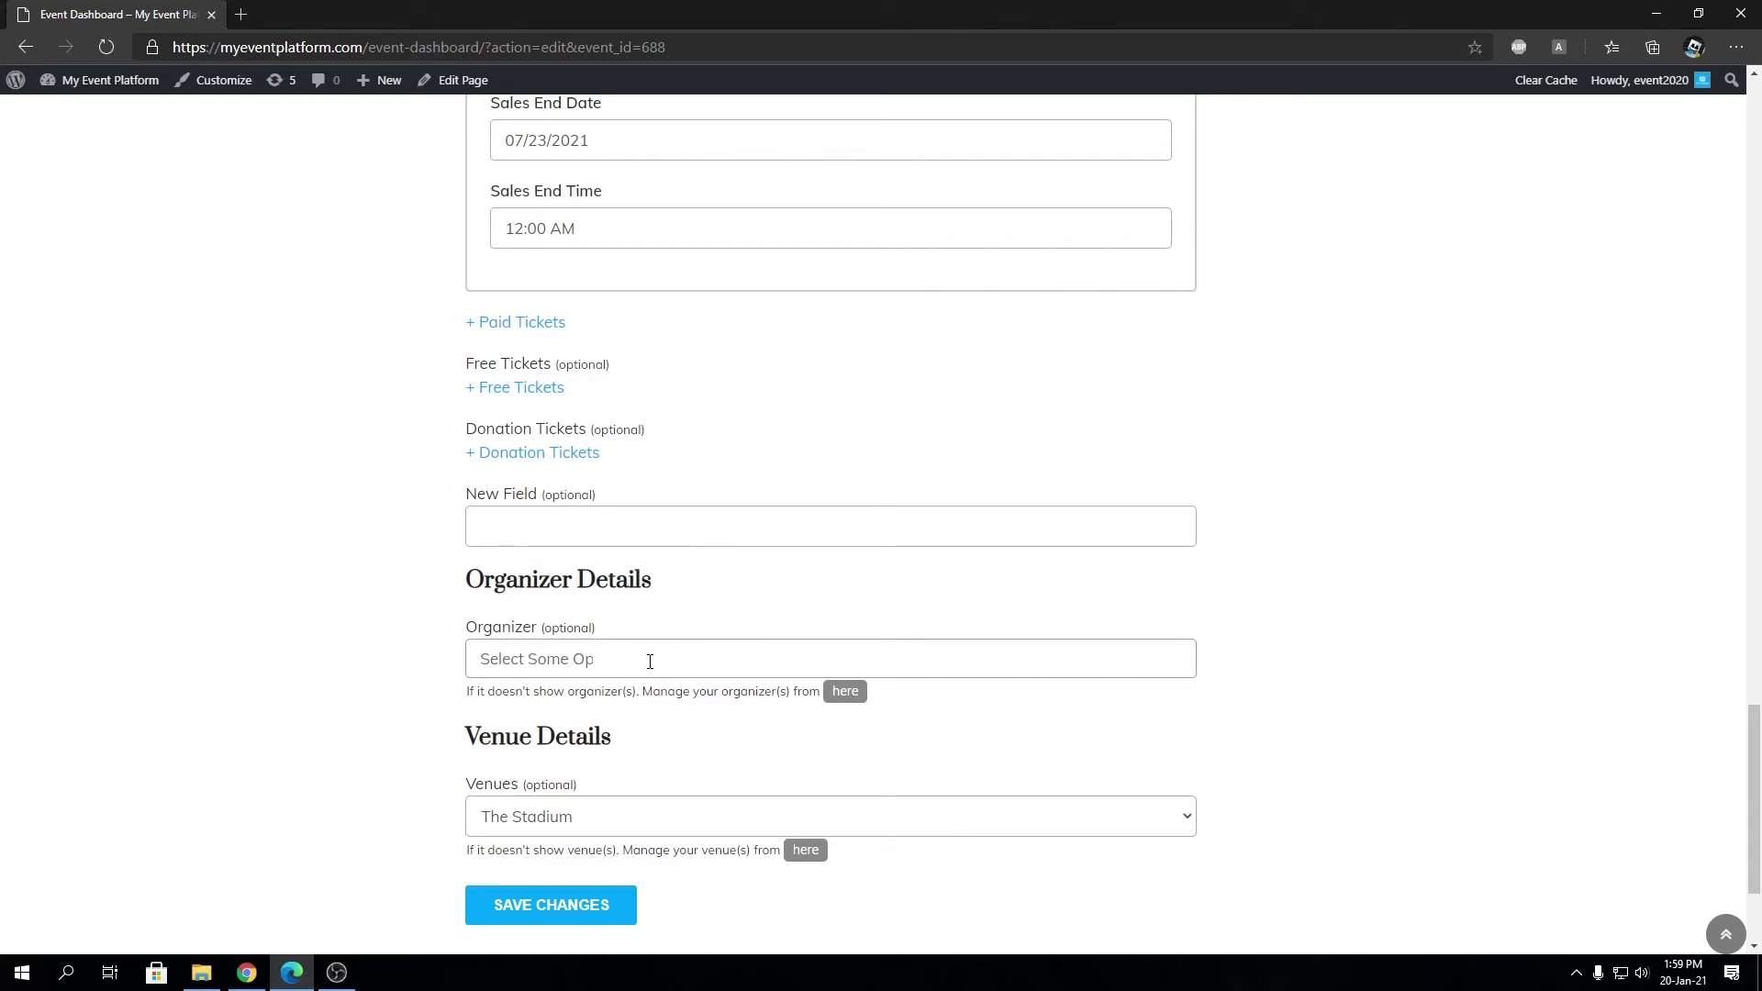
click(587, 659)
click(572, 690)
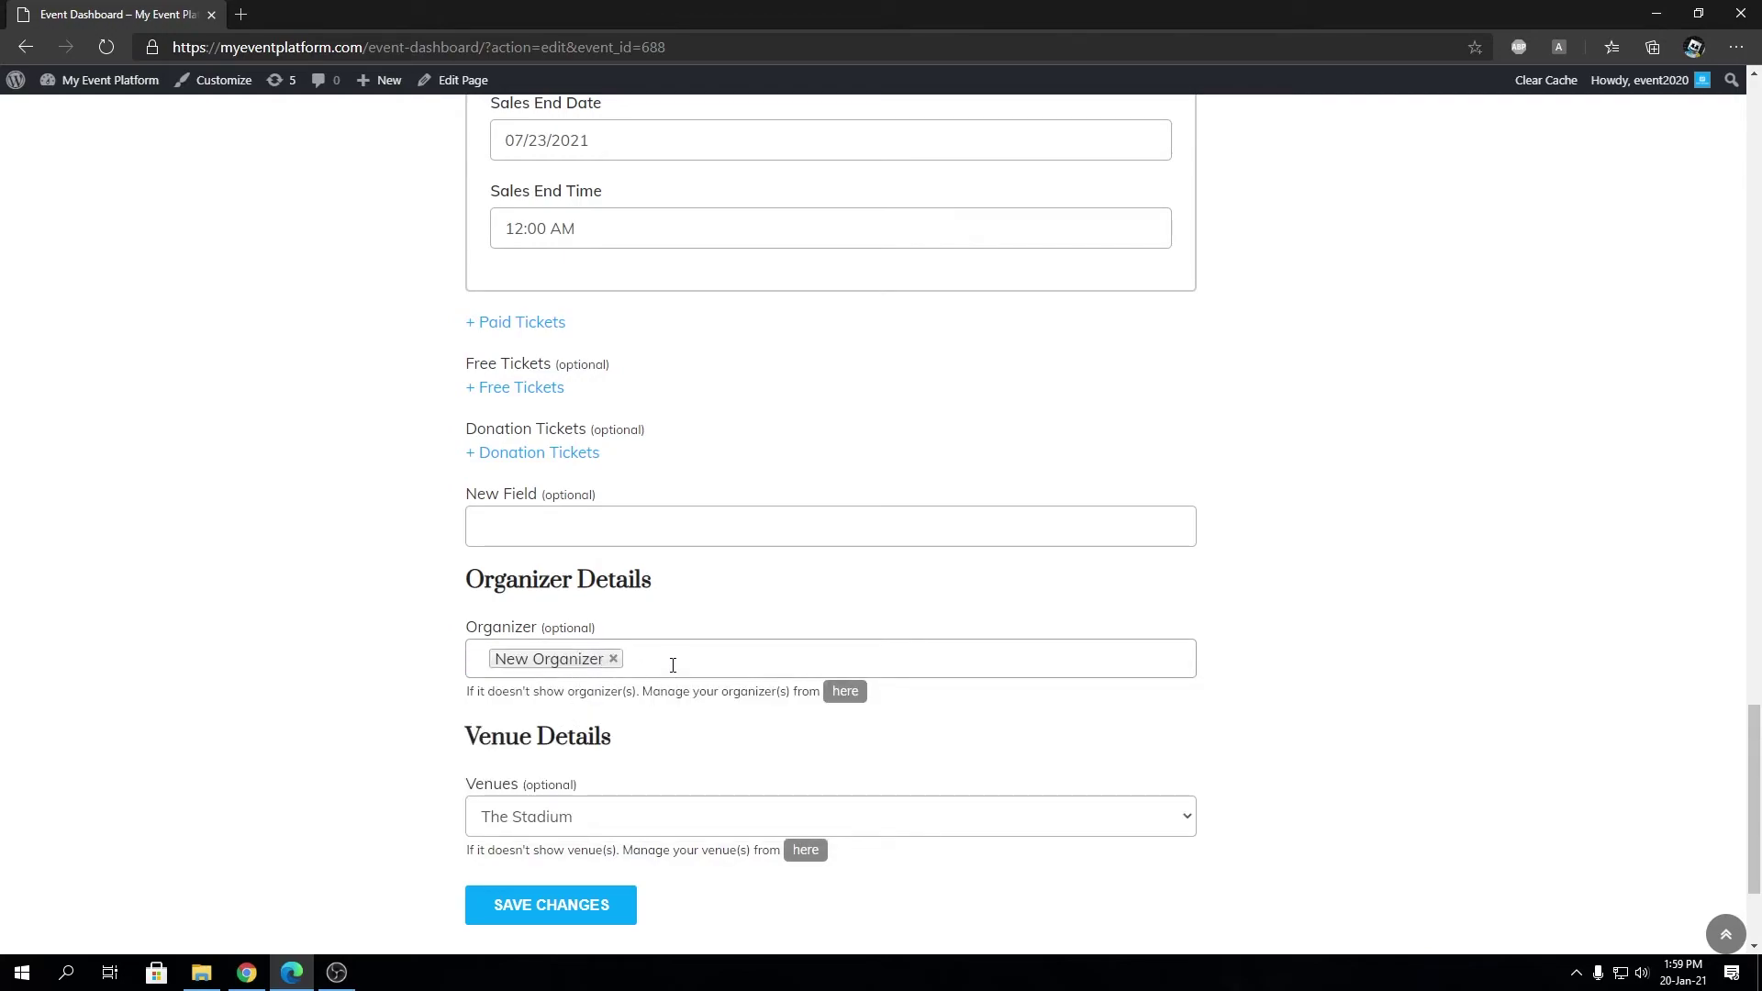
- Save the event and open its public page in a new tab
click(587, 905)
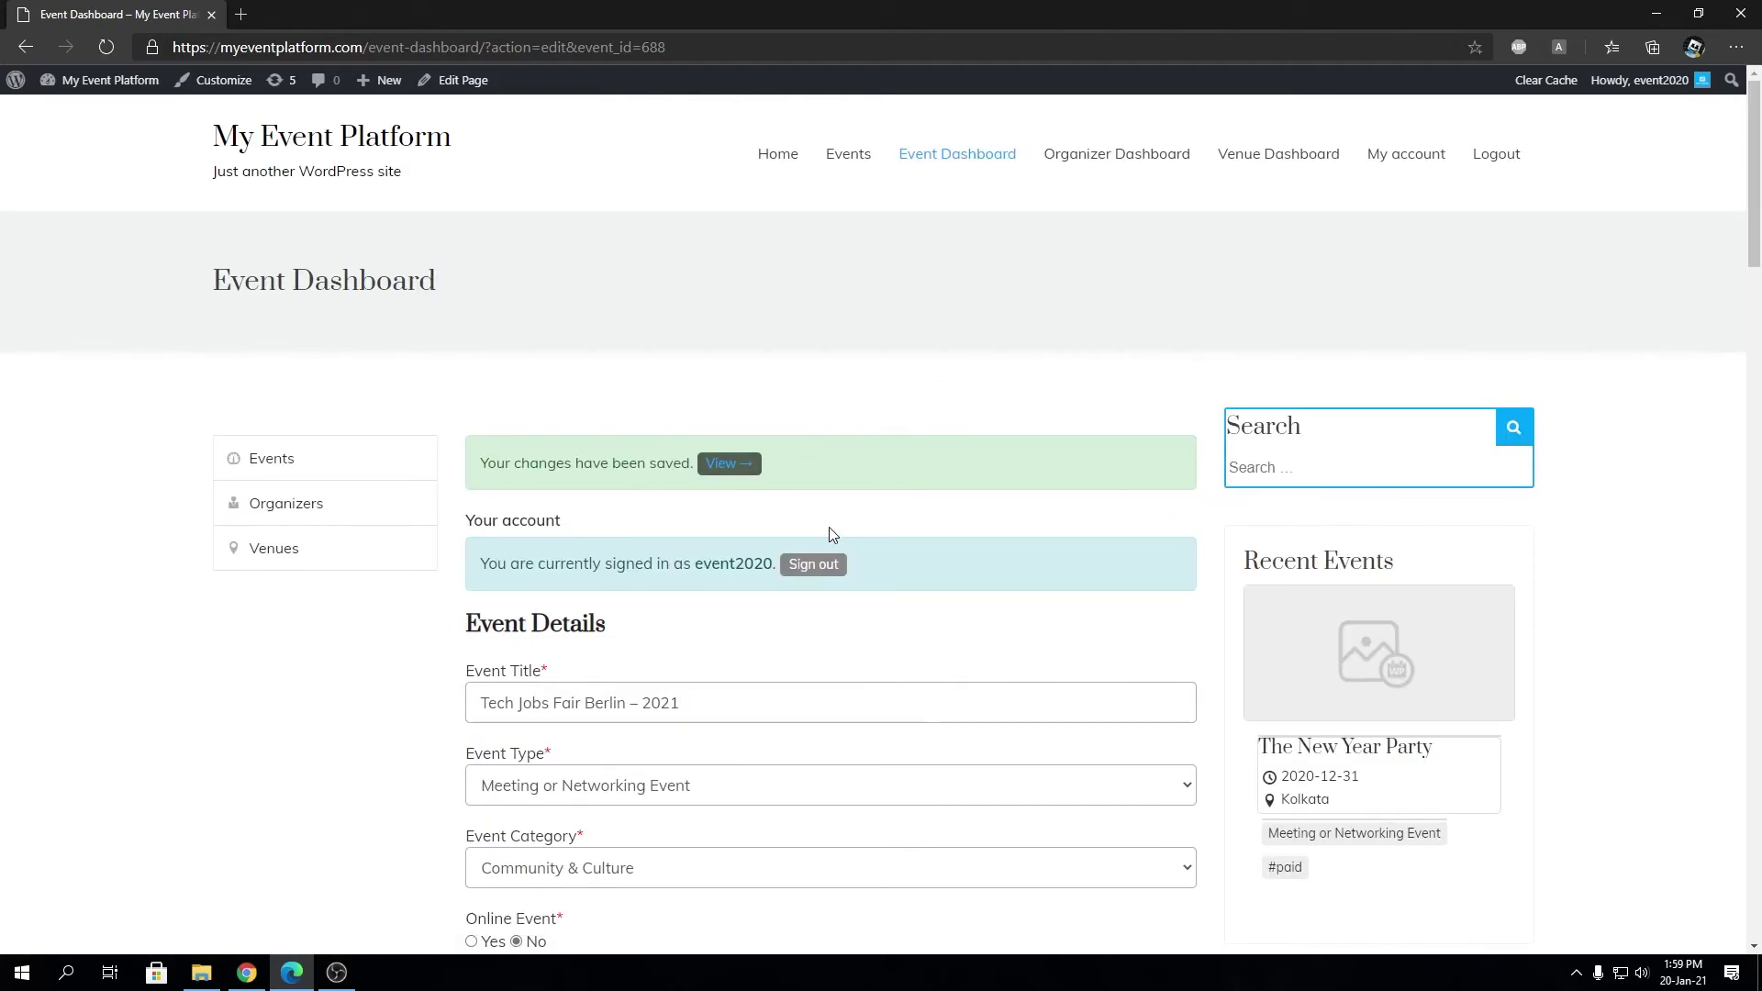
right_click(727, 467)
click(753, 481)
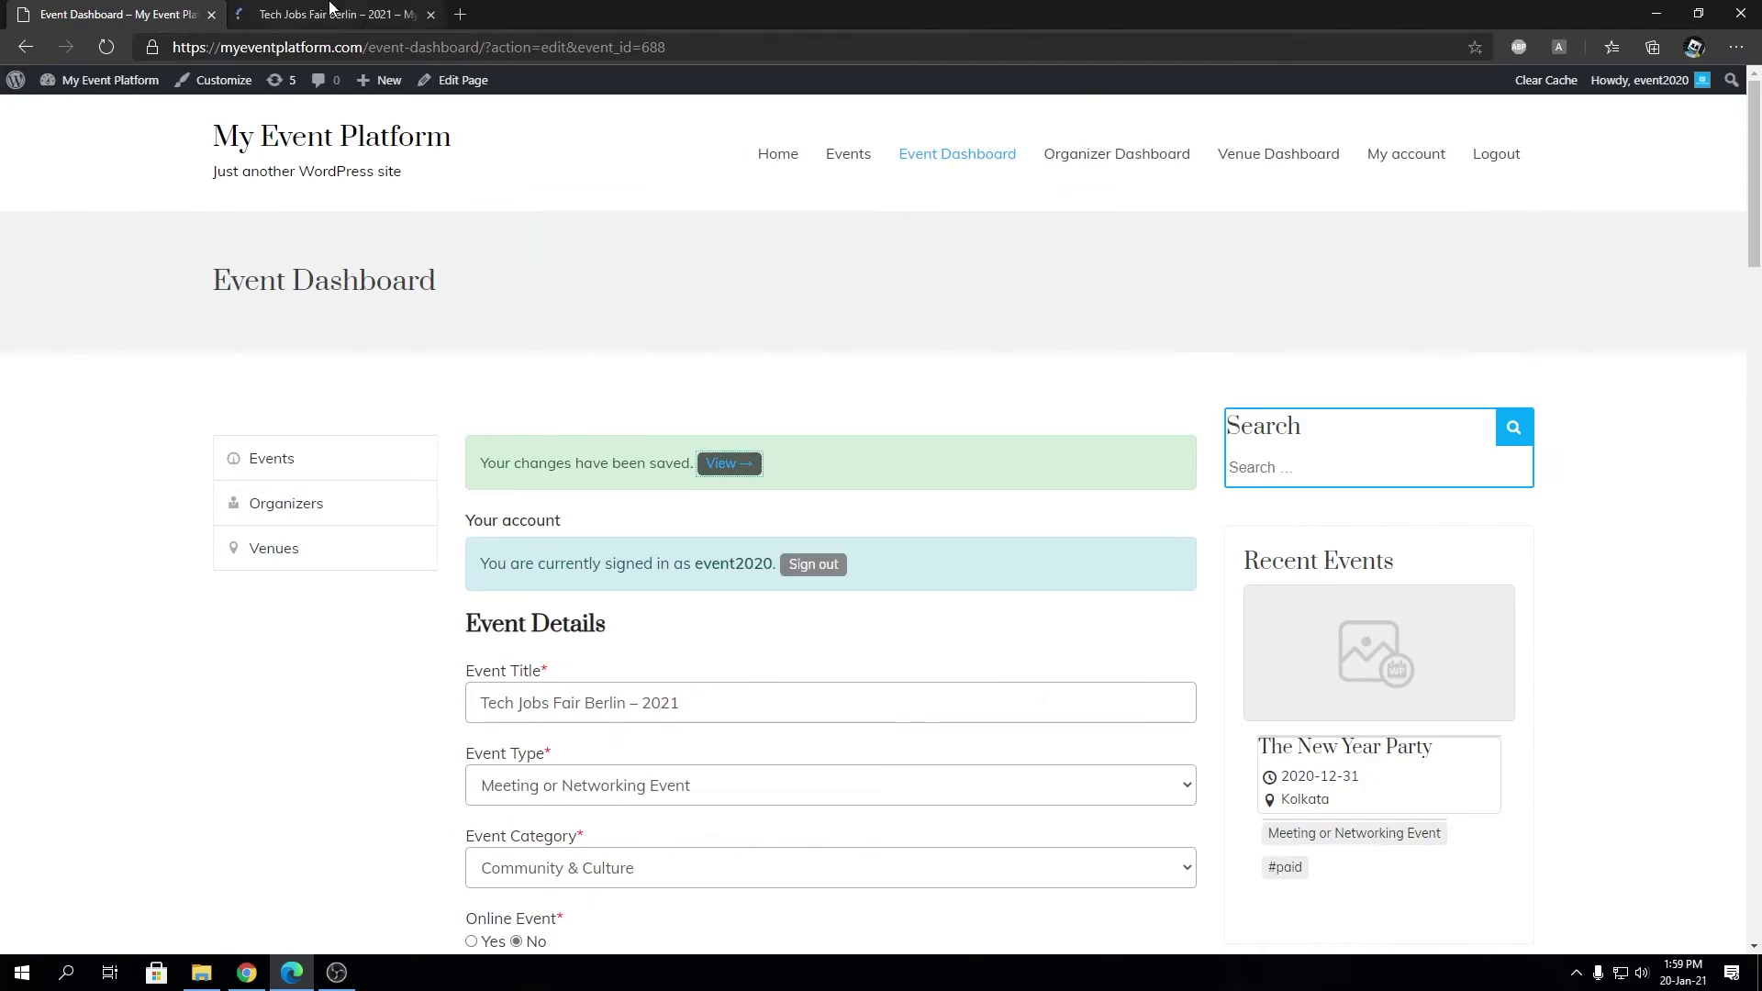
- Confirm the public page lists New Organizer with its description, then leave the browser
click(330, 11)
scroll(814, 563, down, 15)
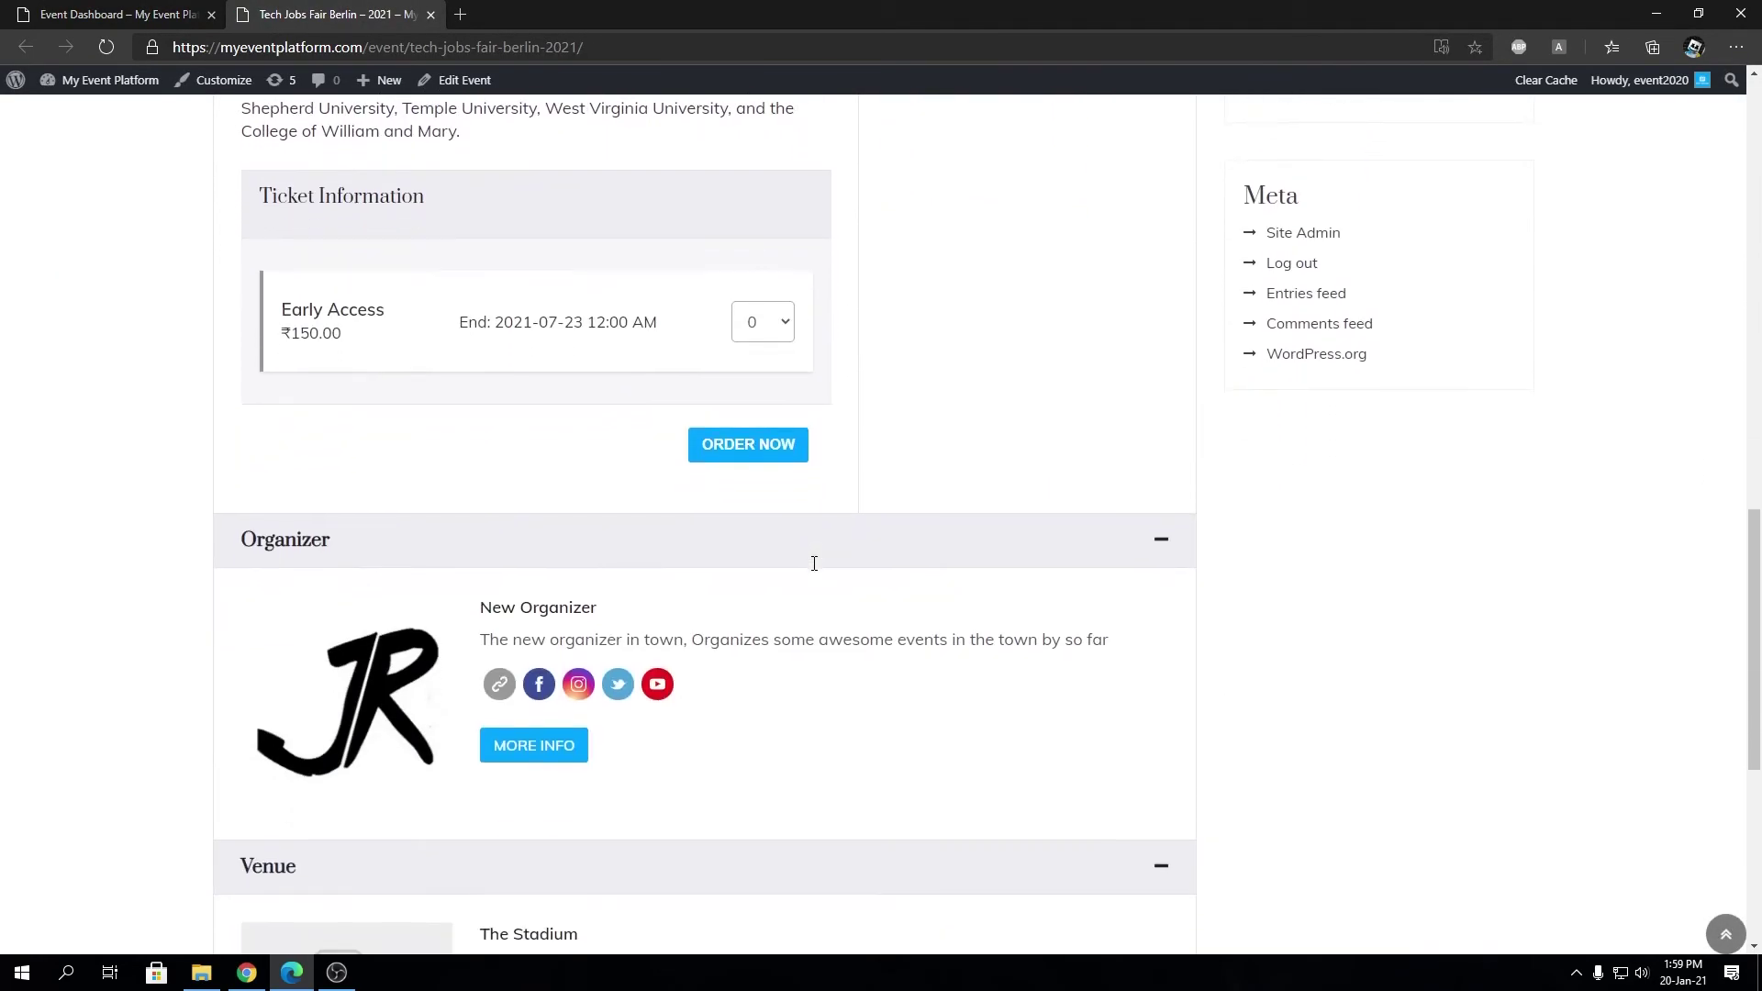
scroll(814, 564, down, 2)
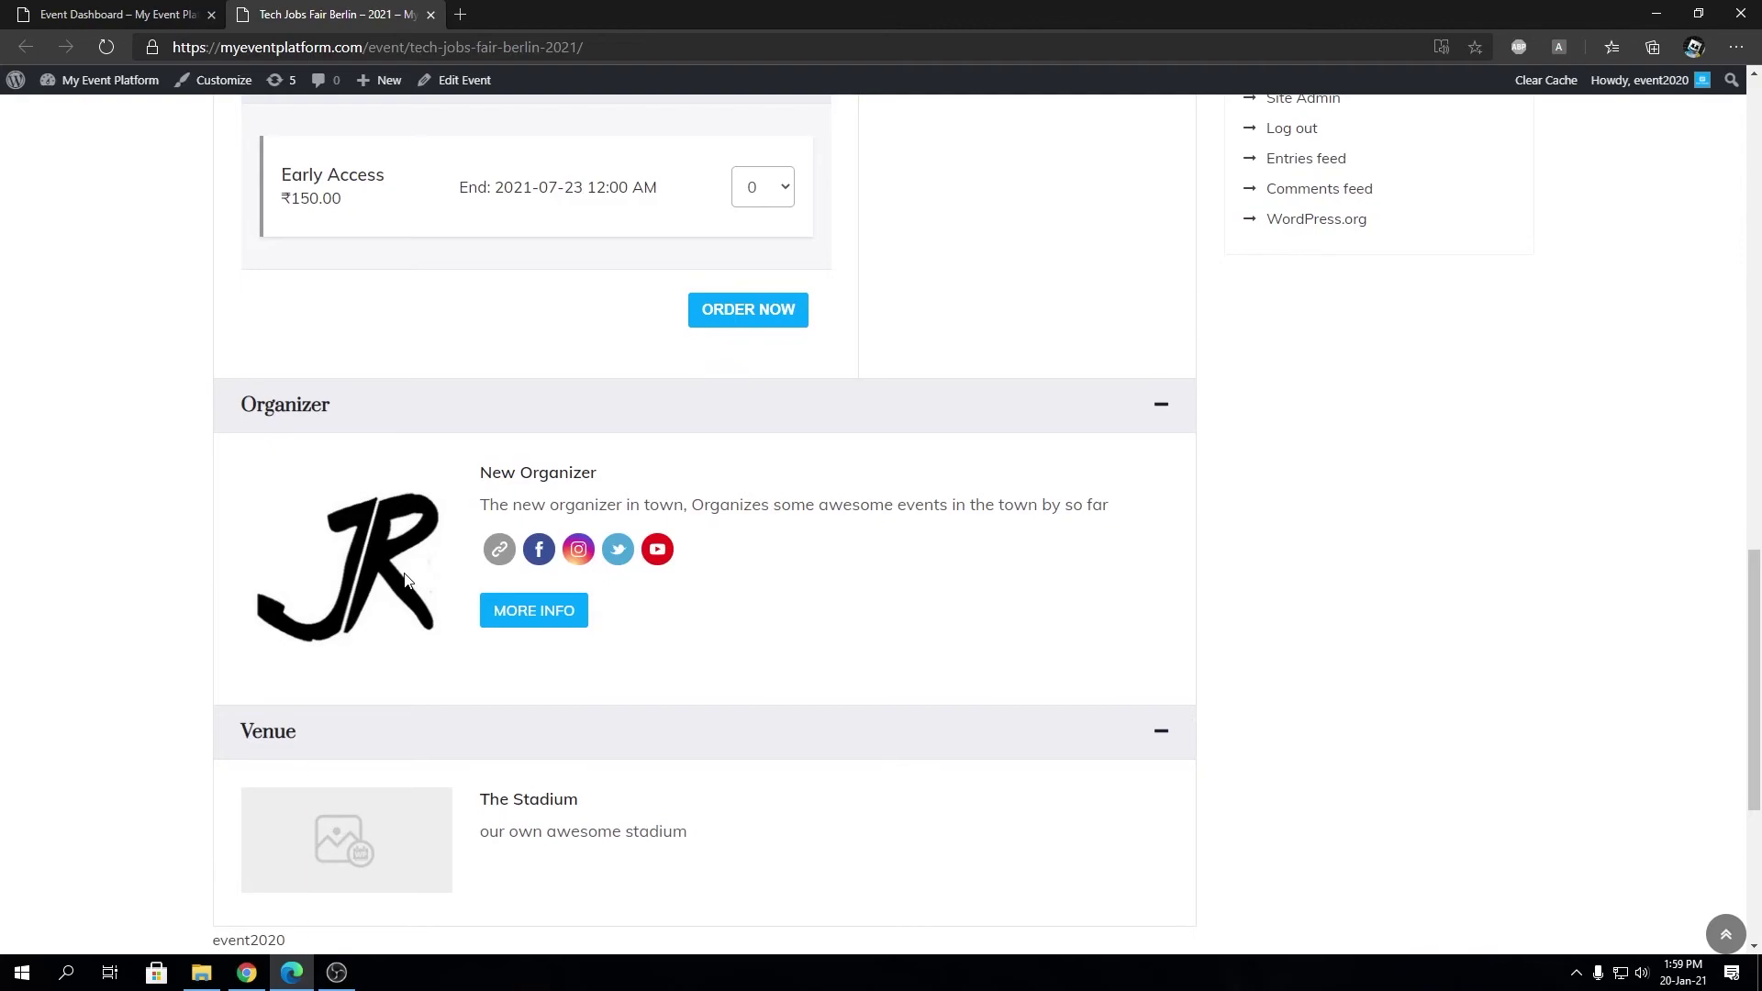
drag(483, 471, 642, 480)
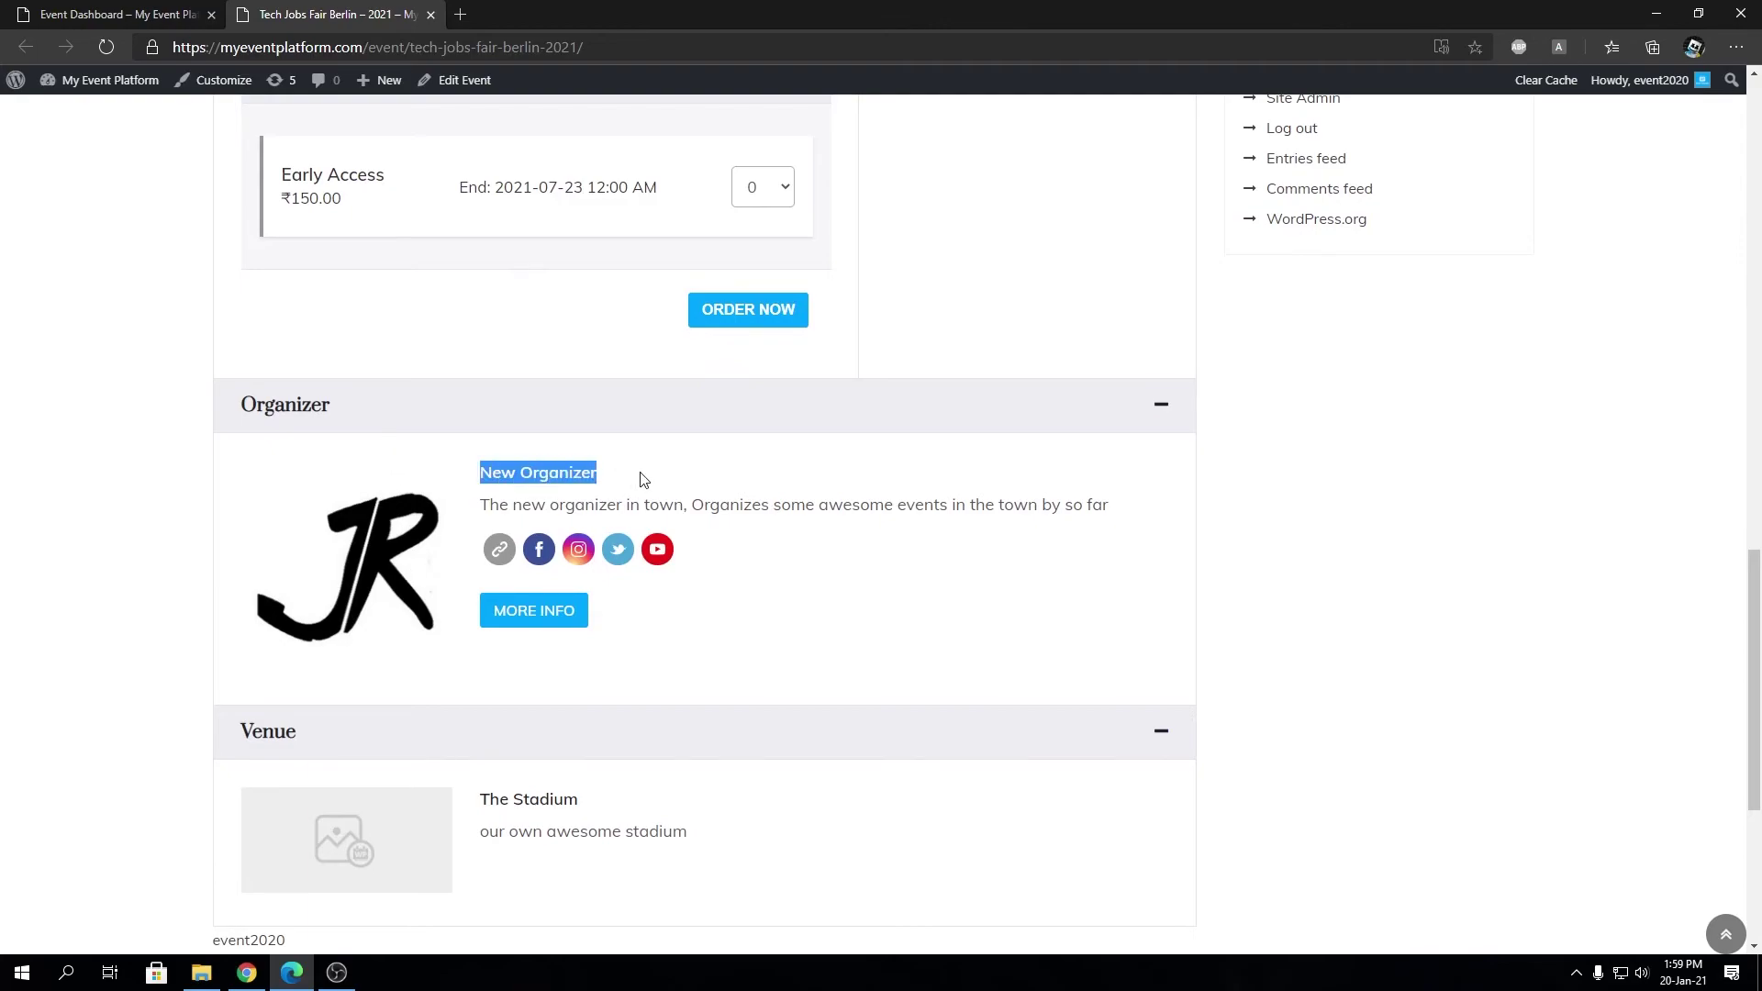
drag(482, 514, 1165, 518)
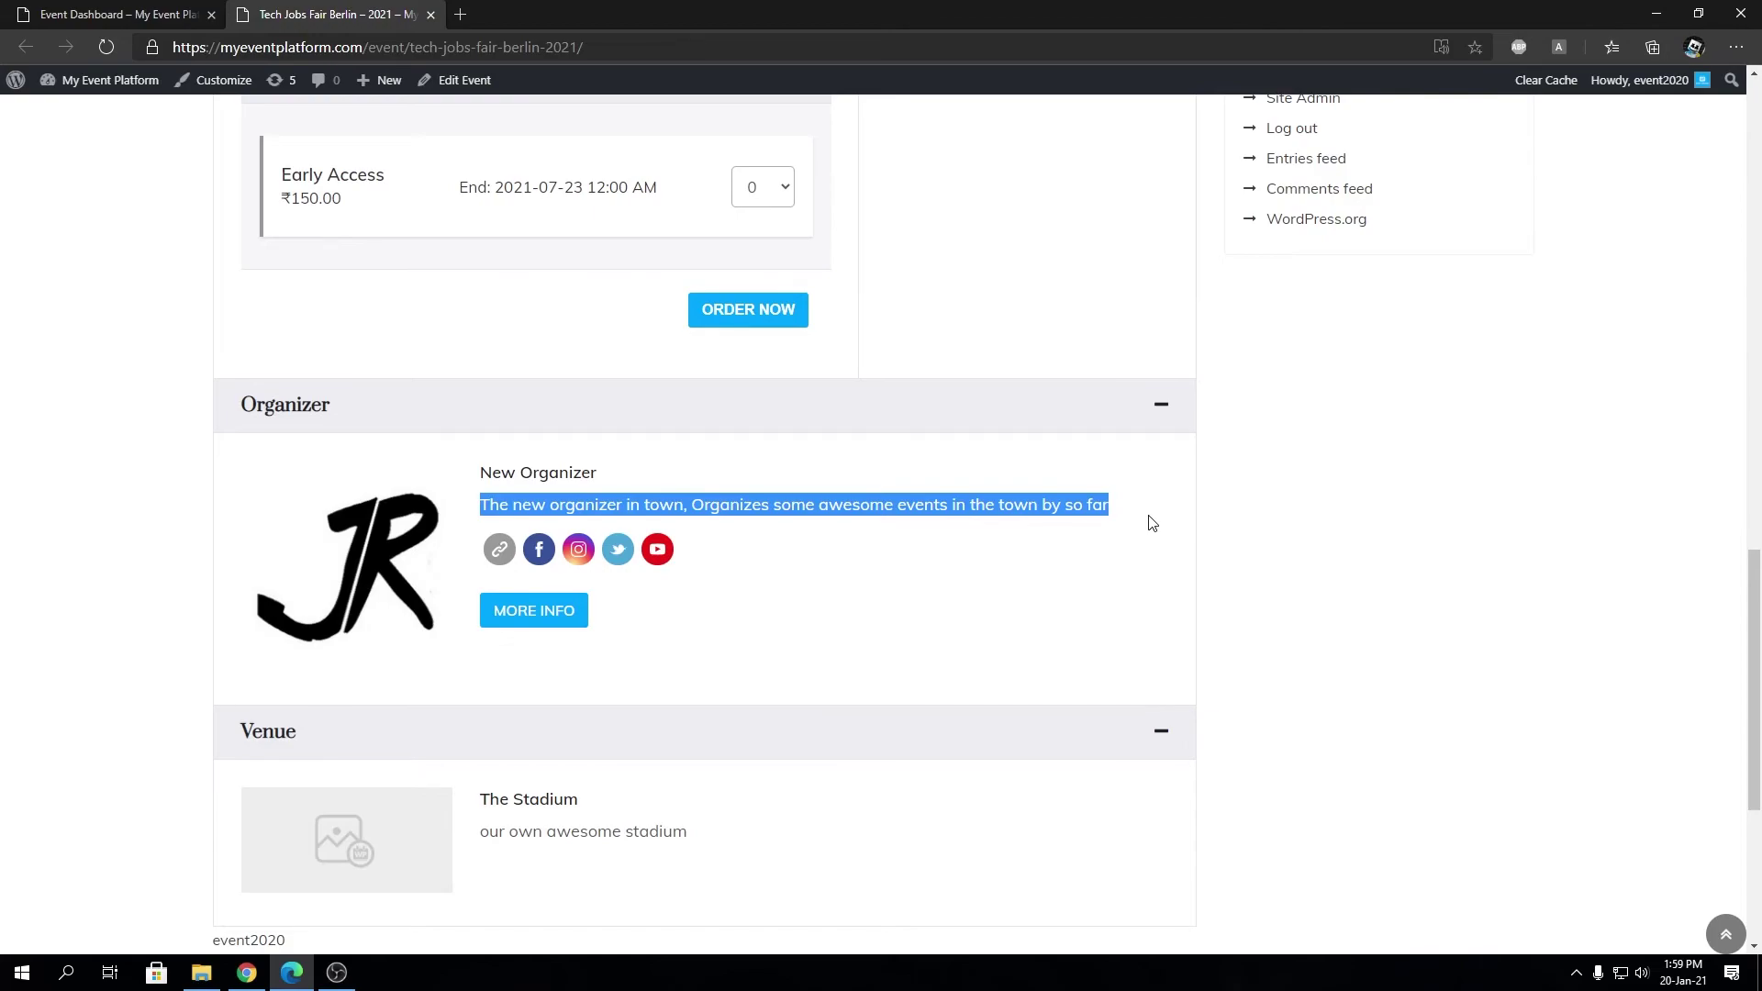
key(alt+Tab)
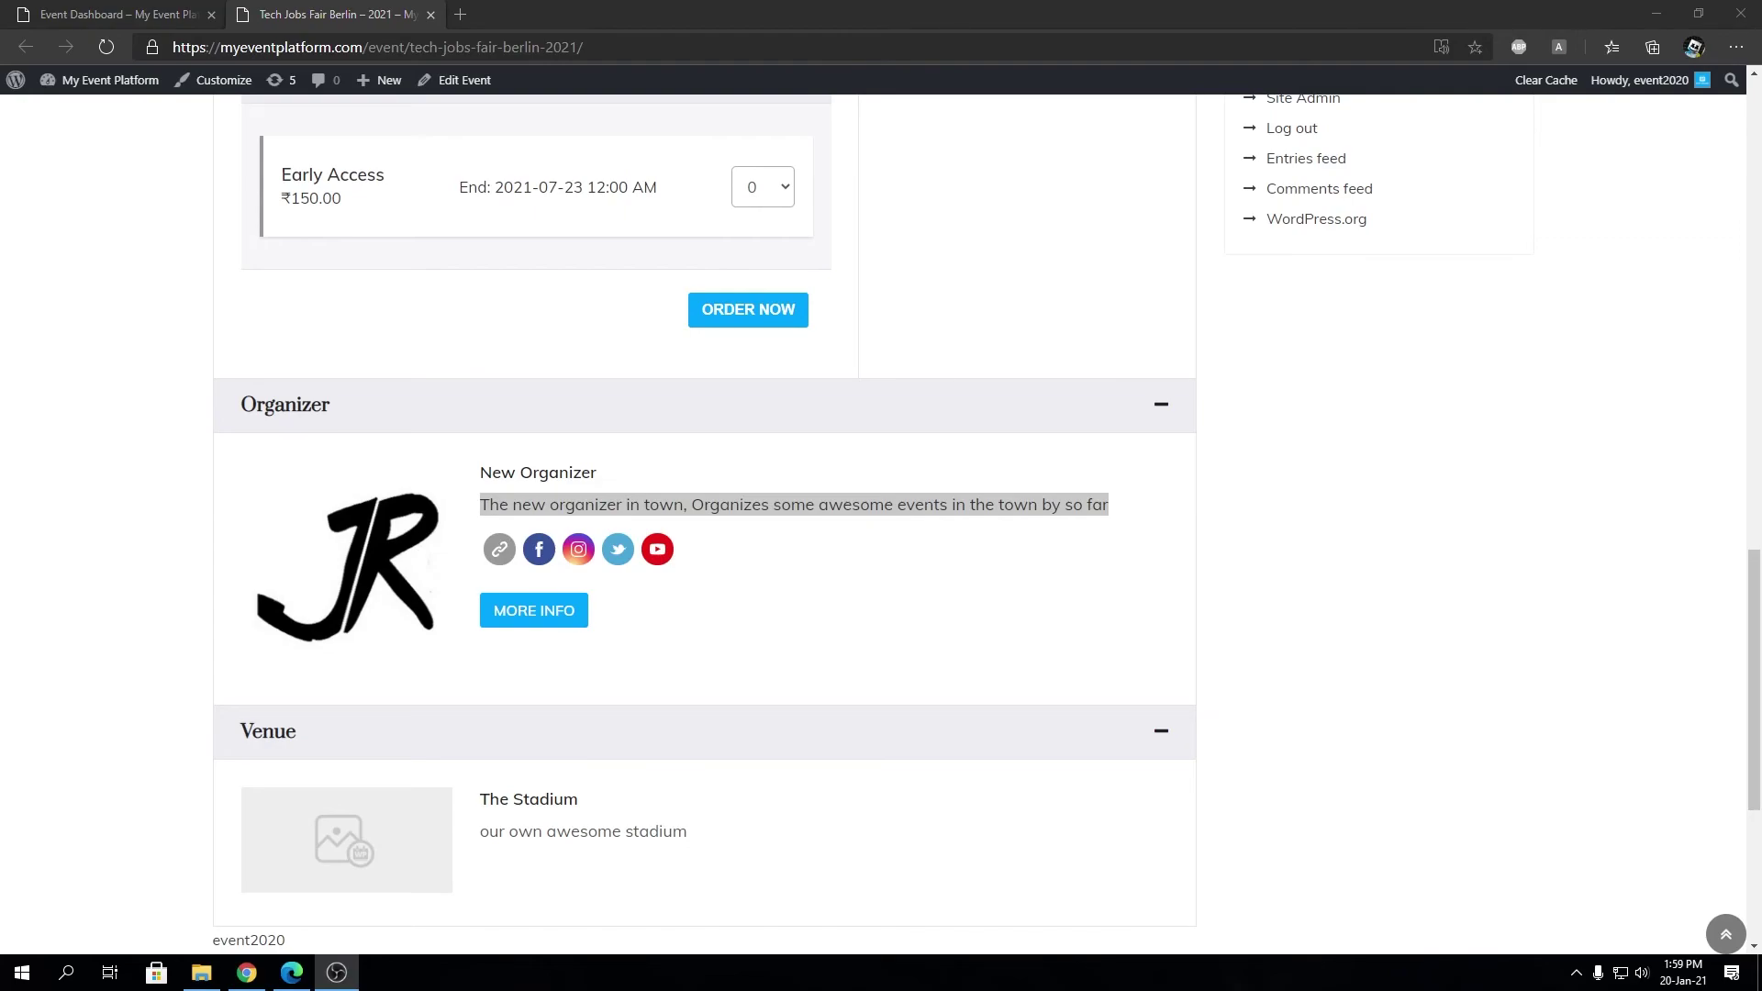
click(213, 8)
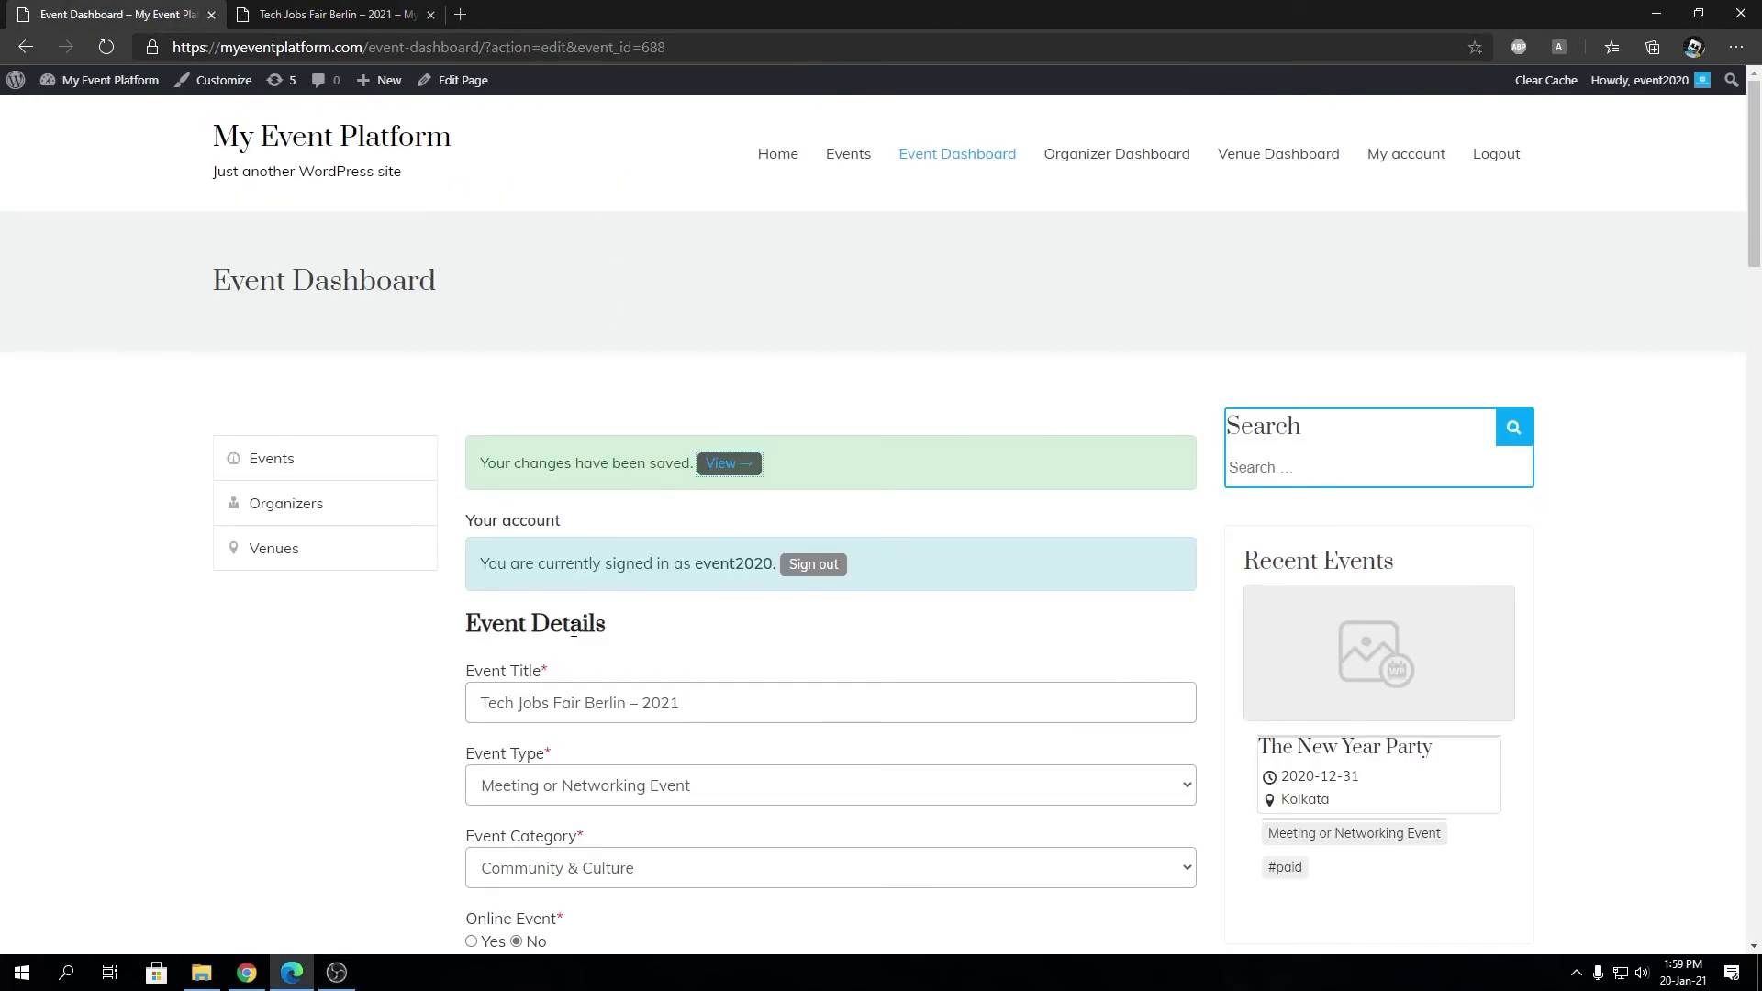
scroll(573, 630, down, 20)
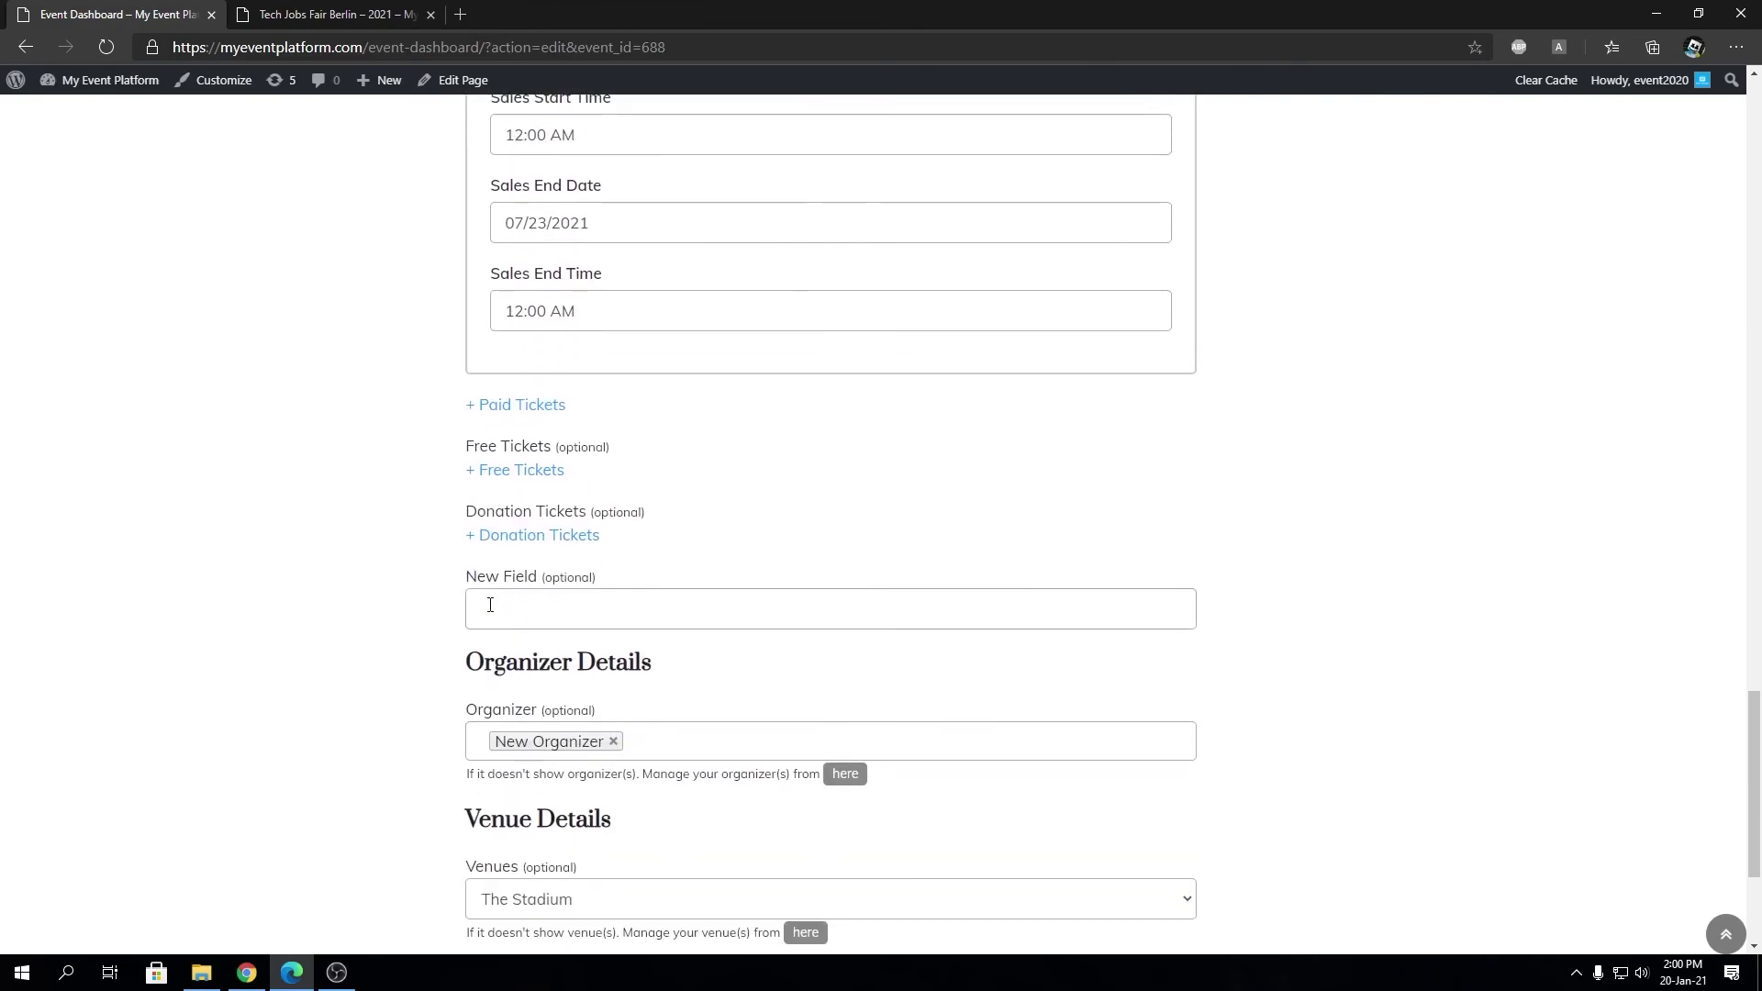